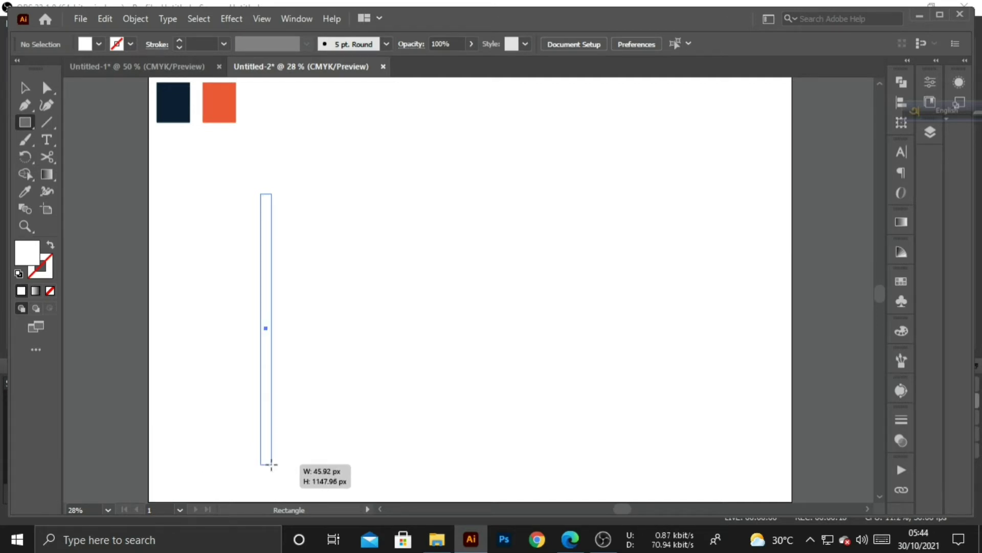
Fill the tall, narrow rectangle with solid black and deselect it
{"action": "left_click", "coordinate": [24, 88]}
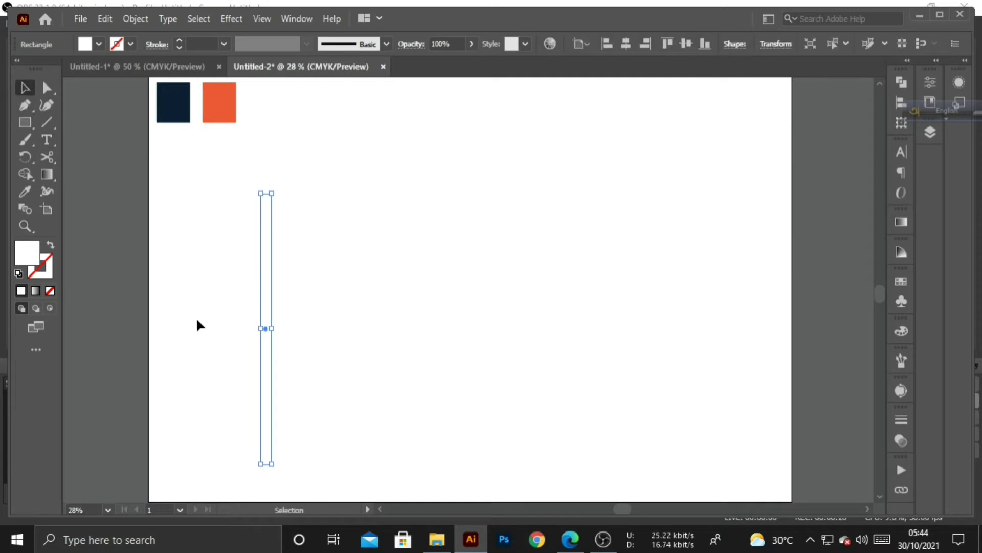
{"action": "mouse_move", "coordinate": [271, 328]}
{"action": "left_mouse_down"}
{"action": "mouse_move", "coordinate": [263, 329]}
{"action": "mouse_move", "coordinate": [270, 337]}
{"action": "left_mouse_up"}
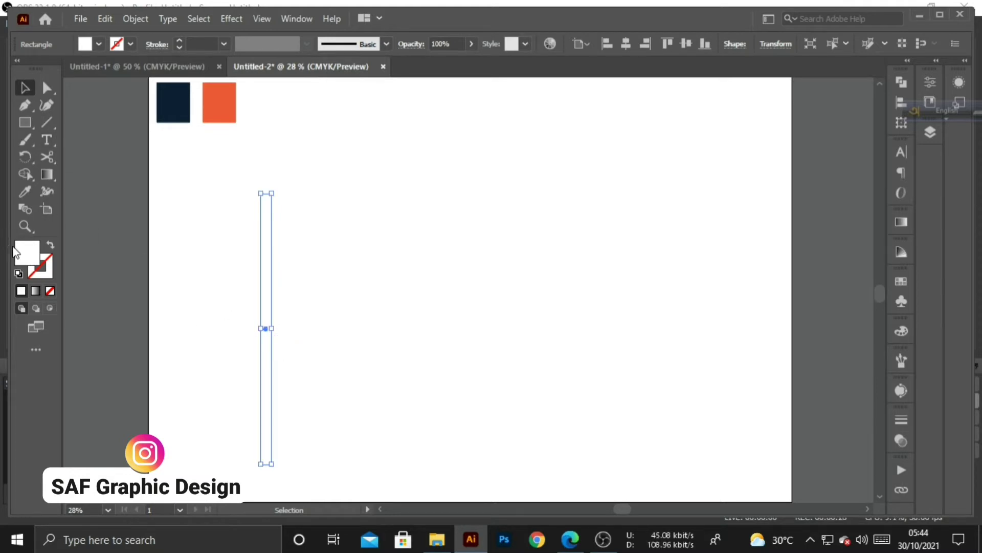
{"action": "left_click", "coordinate": [99, 44]}
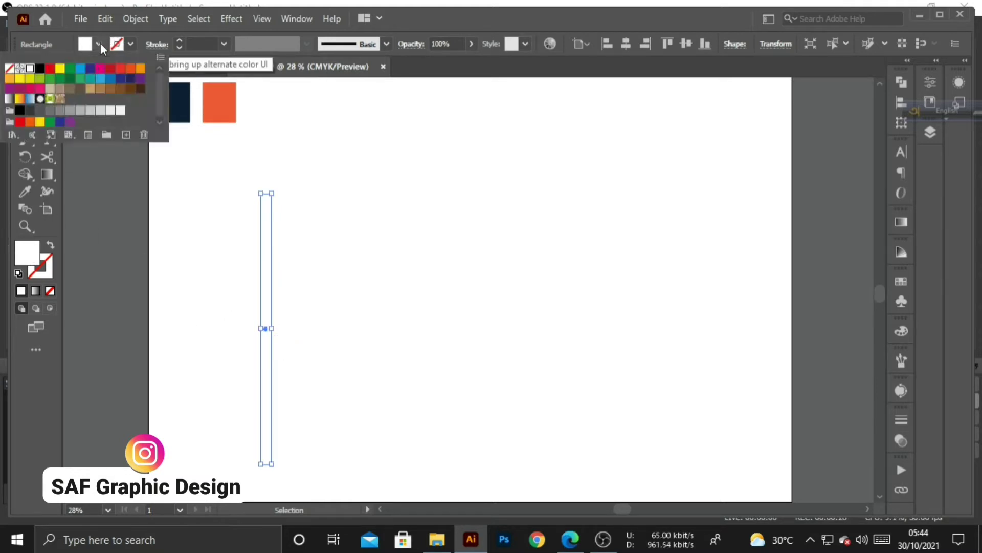
{"action": "left_click", "coordinate": [40, 68]}
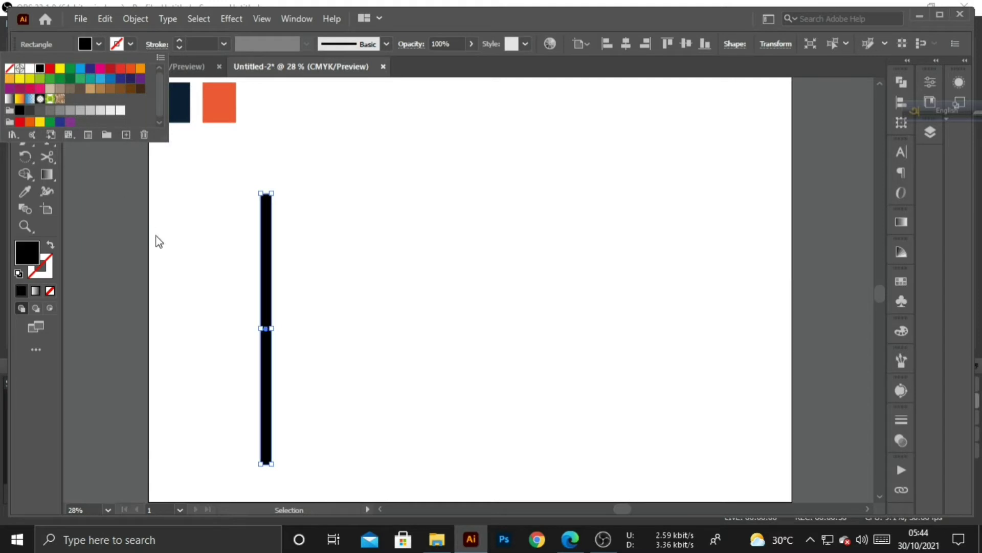
{"action": "left_click", "coordinate": [159, 230]}
{"action": "left_click", "coordinate": [214, 306]}
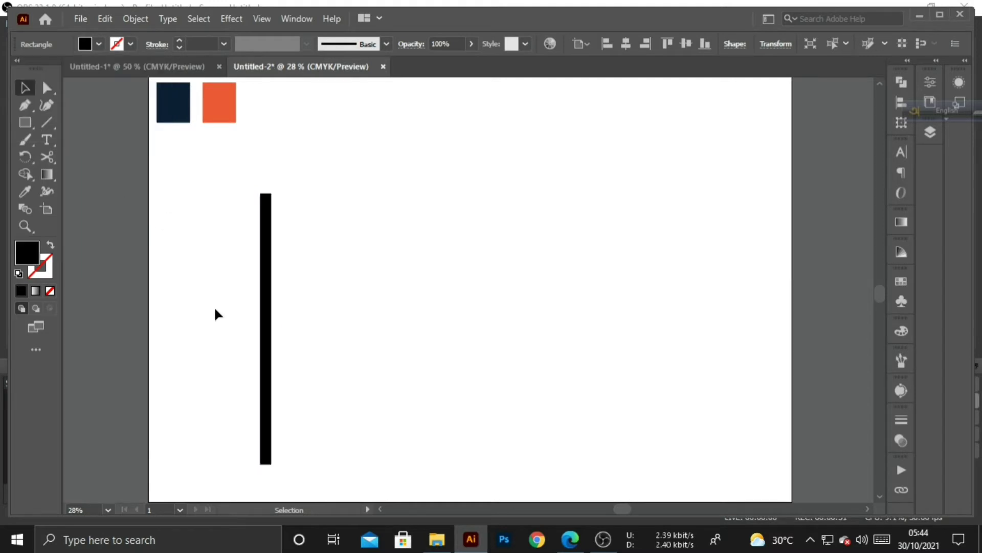
Copy the black bar directly beside itself and repeat the duplication until 20 bars sit edge to edge
{"action": "left_click", "coordinate": [270, 379]}
{"action": "left_click_drag", "start_coordinate": [270, 379], "coordinate": [283, 380]}
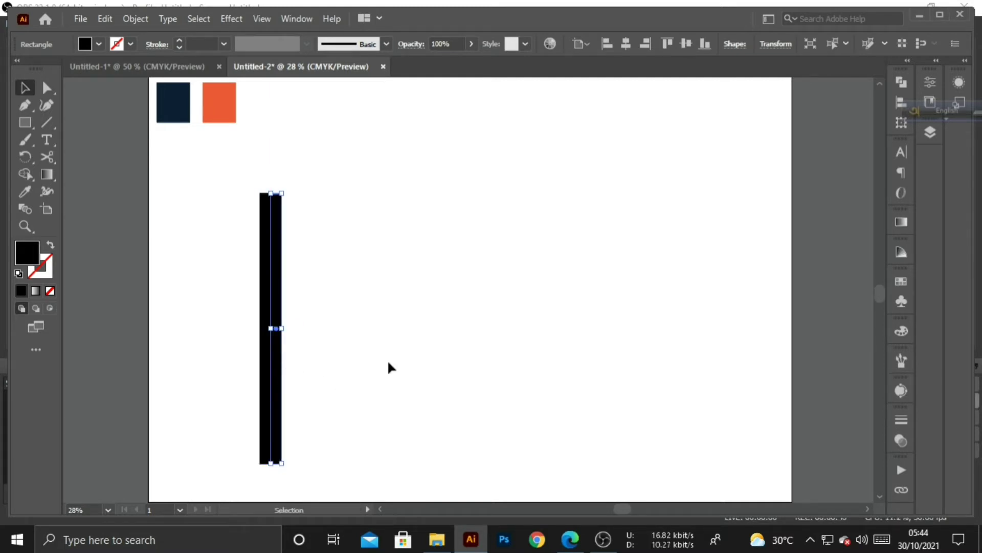
{"action": "key", "text": "ctrl+d"}
{"action": "key", "text": "ctrl+d"}
{"action": "key", "text": "ctrl+d"}
{"action": "key", "text": "ctrl+d"}
{"action": "key", "text": "ctrl+d"}
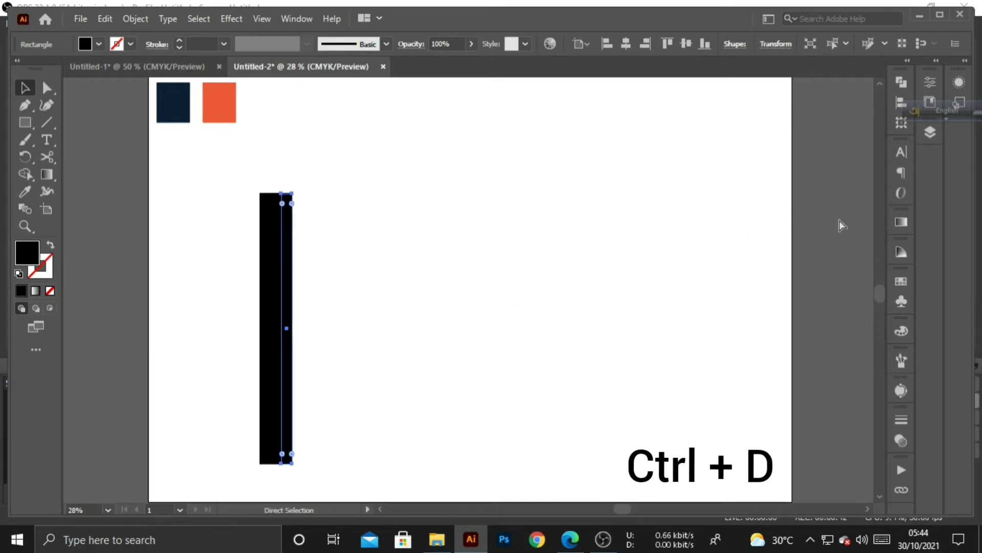
{"action": "key", "text": "ctrl+d"}
{"action": "key", "text": "ctrl+d"}
{"action": "key", "text": "ctrl+d"}
{"action": "key", "text": "ctrl+d"}
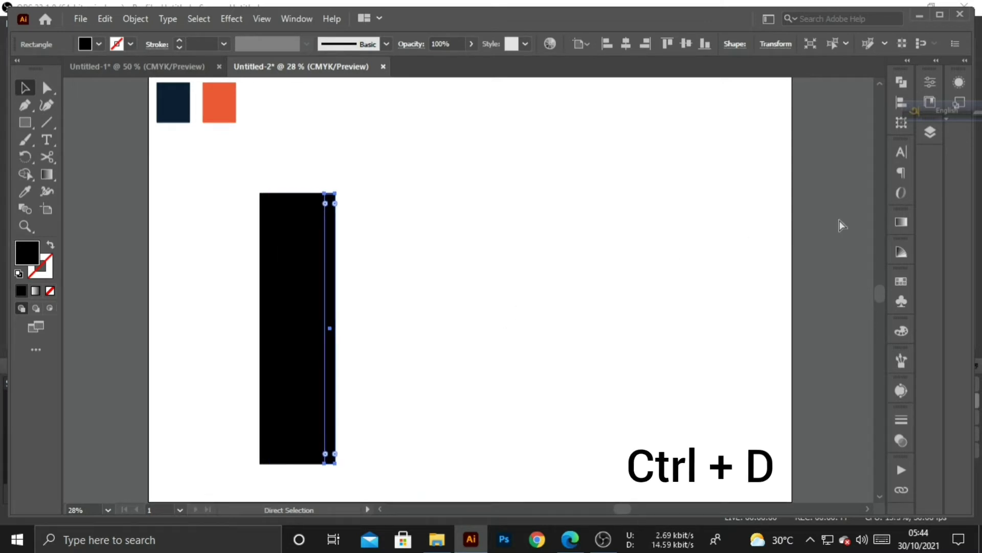
{"action": "key", "text": "ctrl+d"}
{"action": "key", "text": "ctrl+d"}
{"action": "key", "text": "ctrl+d"}
{"action": "key", "text": "ctrl+d"}
{"action": "key", "text": "ctrl+d"}
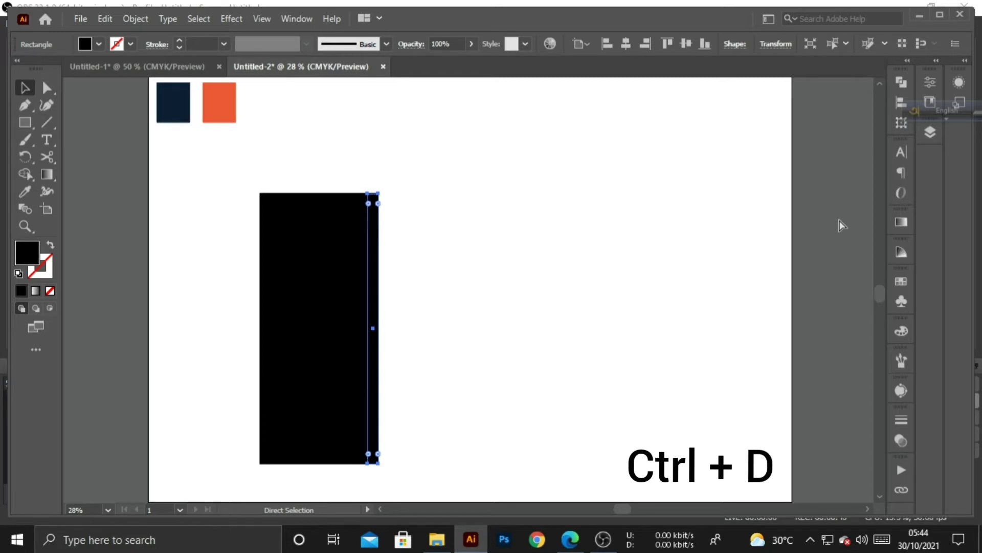
{"action": "key", "text": "ctrl+d"}
{"action": "key", "text": "ctrl+d"}
{"action": "key", "text": "ctrl+d"}
{"action": "key", "text": "ctrl+d"}
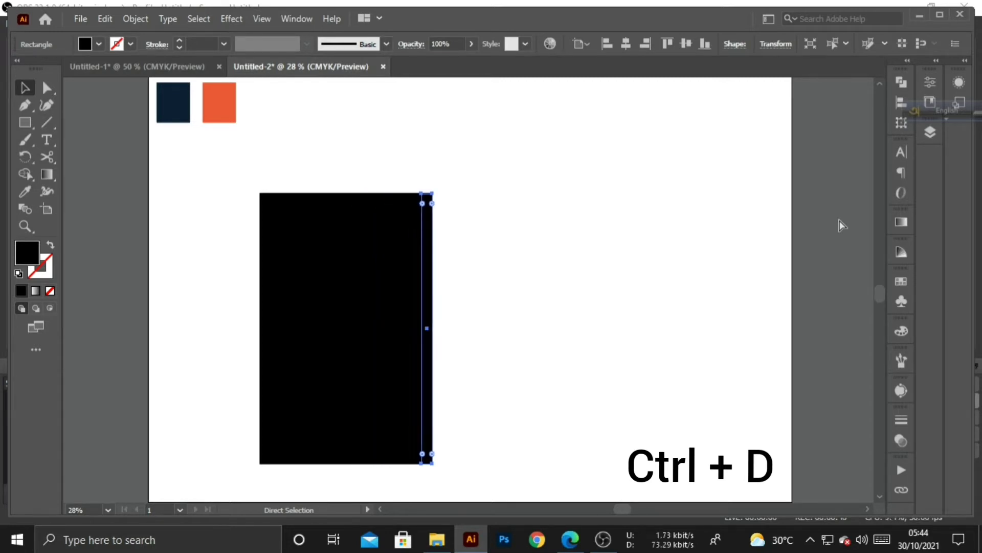
{"action": "key", "text": "ctrl+d"}
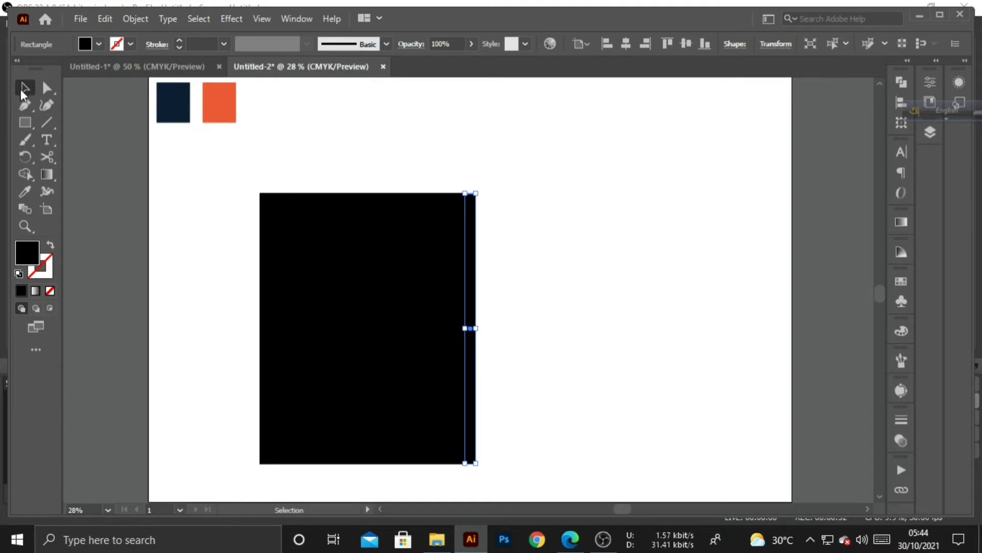
Select every second bar, starting with the second from the left, and delete them to leave ten evenly spaced stripes
{"action": "left_click", "coordinate": [208, 217]}
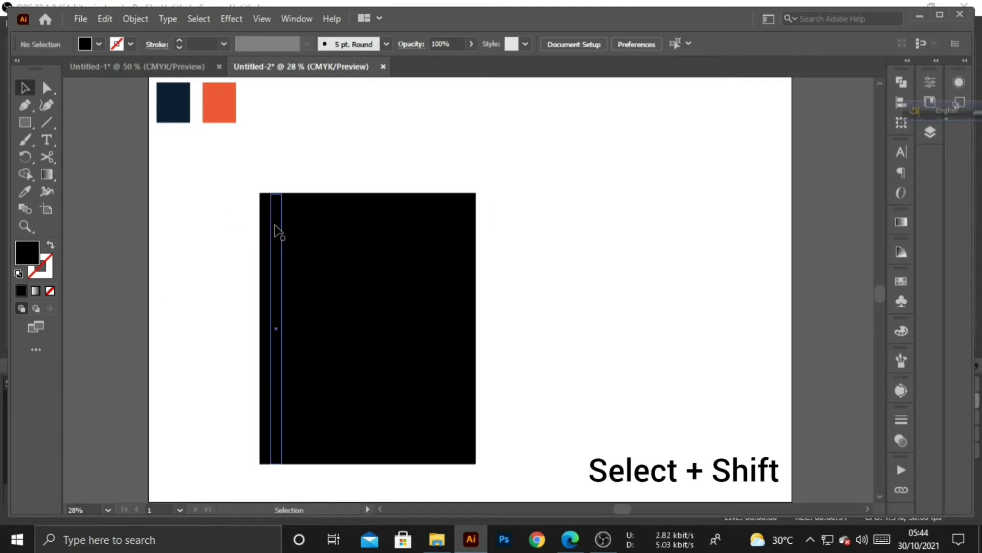
{"action": "left_click", "coordinate": [276, 230]}
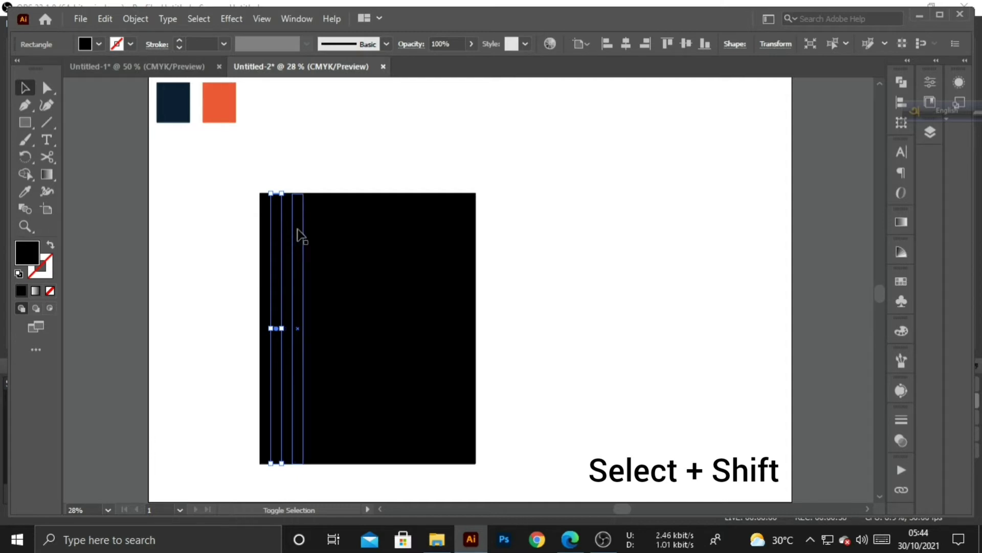
{"action": "left_click", "coordinate": [298, 231], "text": "shift"}
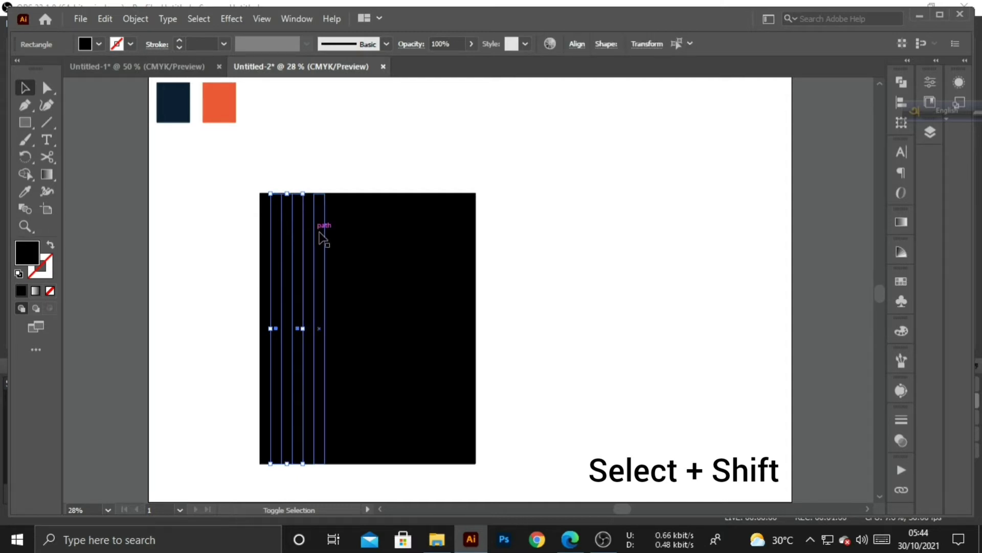
{"action": "left_click", "coordinate": [320, 237], "text": "shift"}
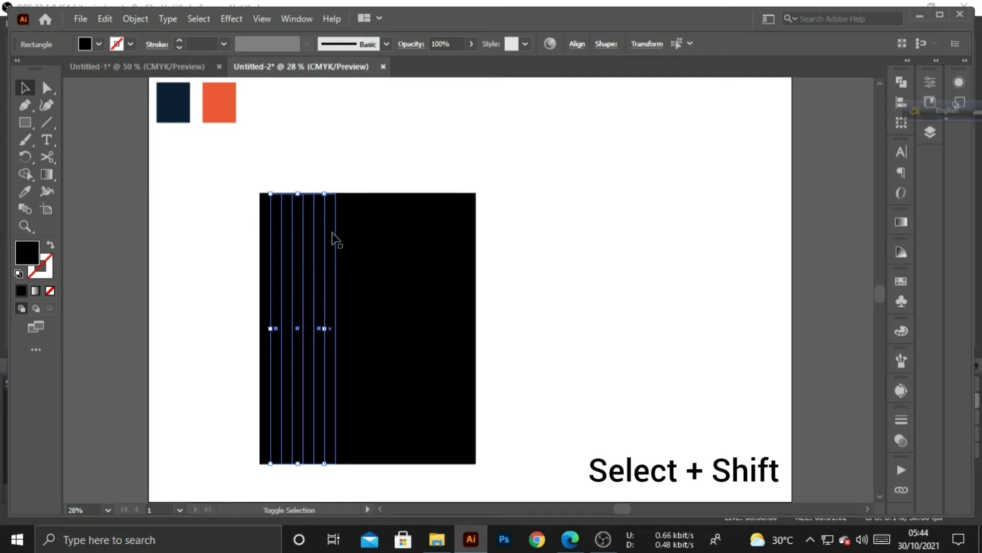
{"action": "left_click", "coordinate": [332, 238], "text": "shift"}
{"action": "left_click", "coordinate": [343, 239], "text": "shift"}
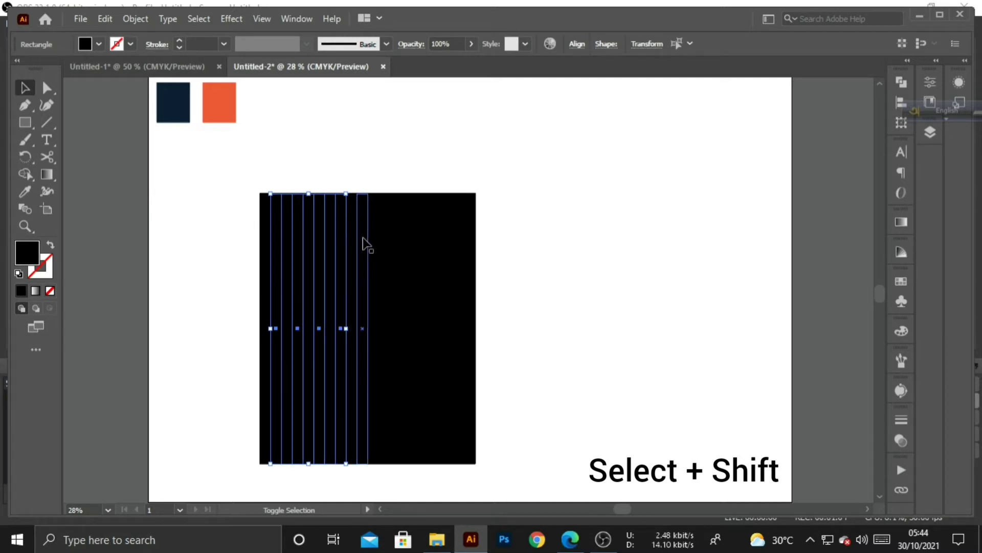
{"action": "left_click", "coordinate": [363, 241], "text": "shift"}
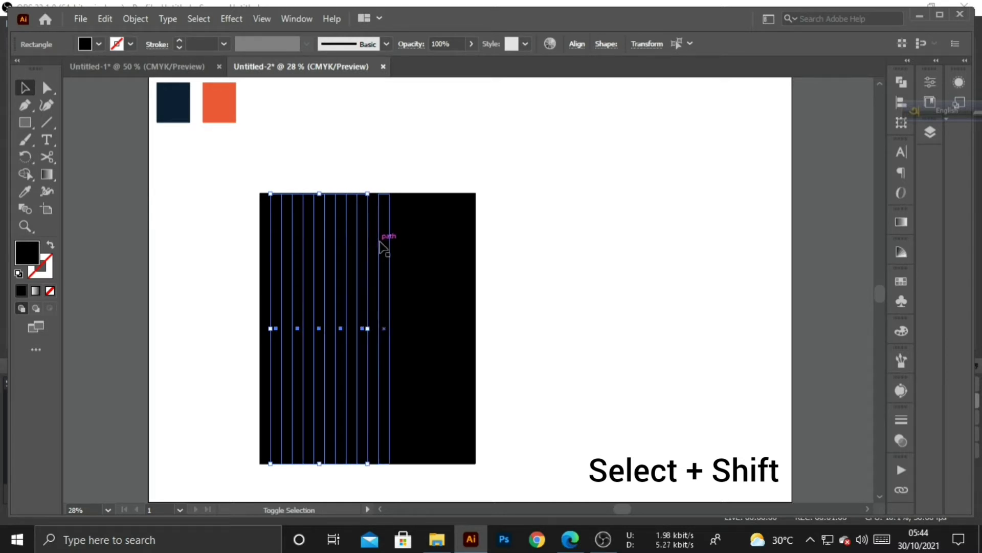
{"action": "left_click", "coordinate": [382, 243], "text": "shift"}
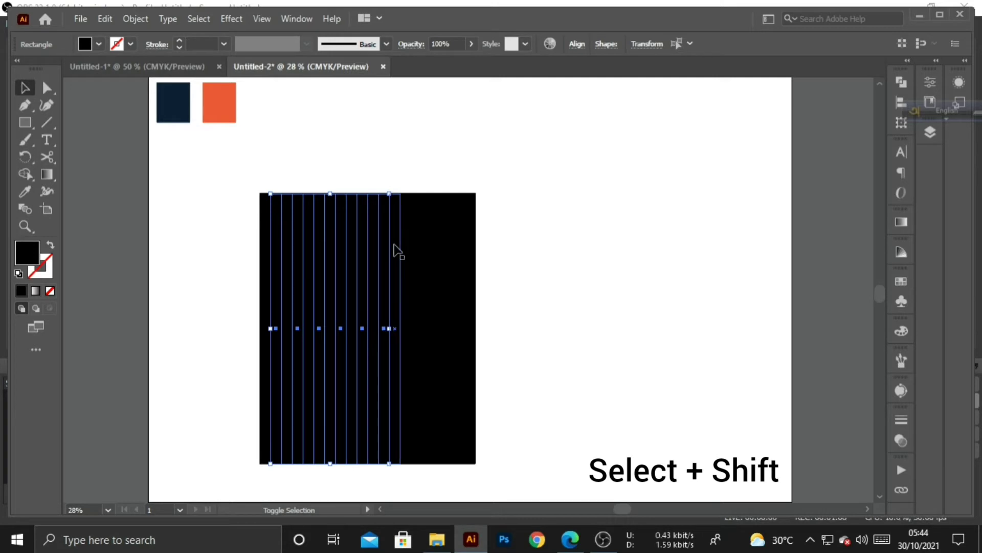
{"action": "left_click", "coordinate": [406, 250], "text": "shift"}
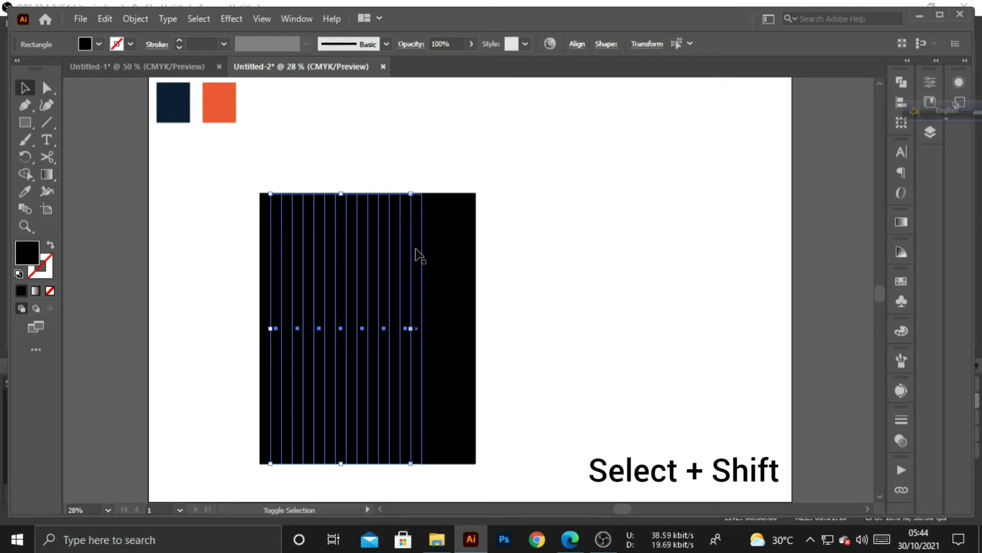
{"action": "left_click", "coordinate": [422, 254], "text": "shift"}
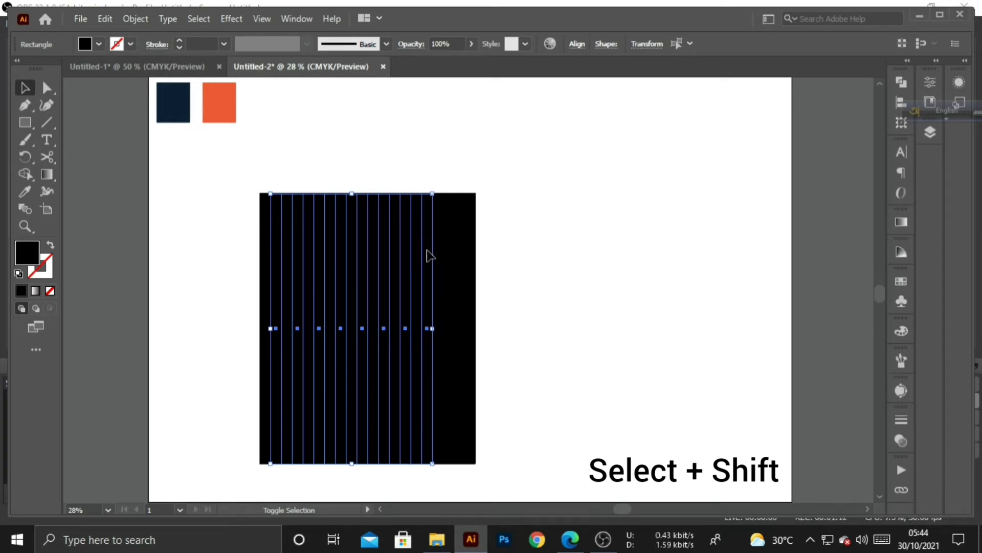
{"action": "left_click", "coordinate": [446, 255], "text": "shift"}
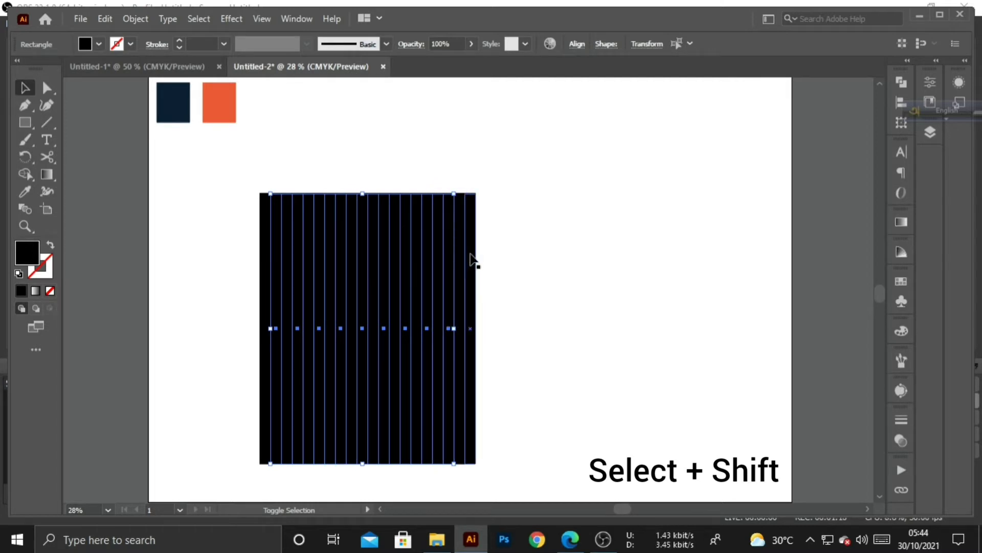
{"action": "left_click", "coordinate": [474, 266], "text": "shift"}
{"action": "left_click_drag", "start_coordinate": [473, 265], "coordinate": [701, 262]}
{"action": "key", "text": "Delete"}
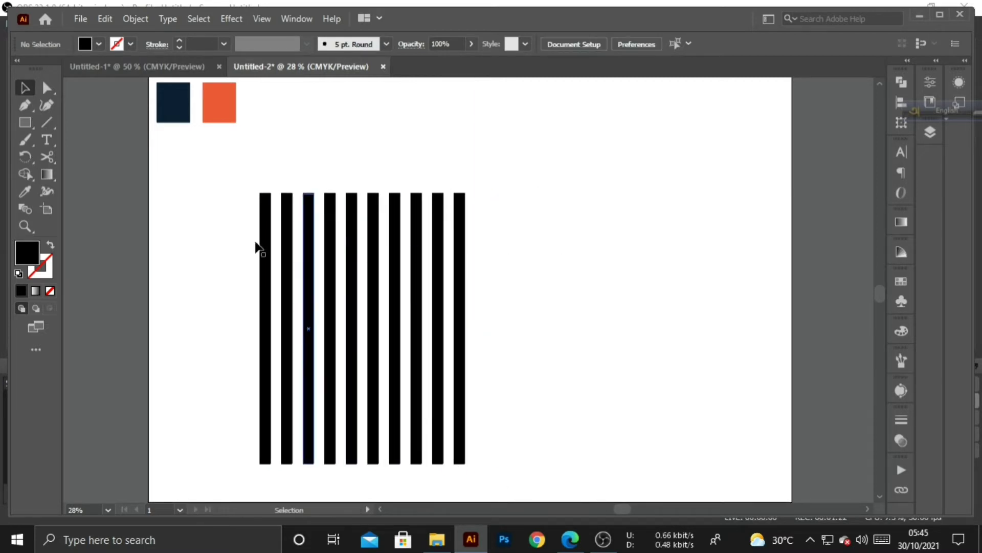
Select all ten stripes and move them slightly up and to the left on the artboard
{"action": "left_click_drag", "start_coordinate": [224, 231], "coordinate": [505, 363]}
{"action": "left_click_drag", "start_coordinate": [401, 347], "coordinate": [336, 332]}
{"action": "left_click", "coordinate": [829, 370]}
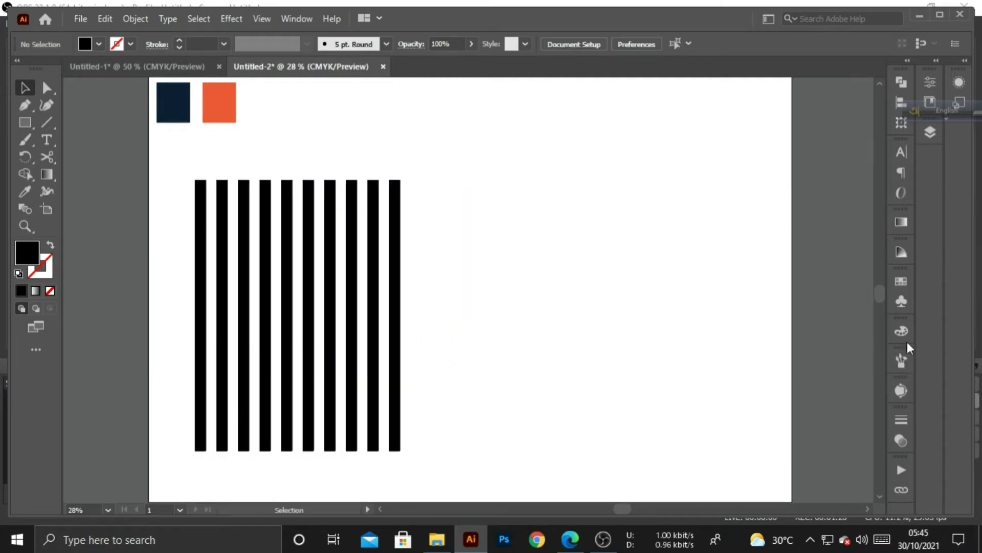
Create a new Art Brush from the ten black stripes, keeping the default brush options
{"action": "left_click", "coordinate": [901, 360]}
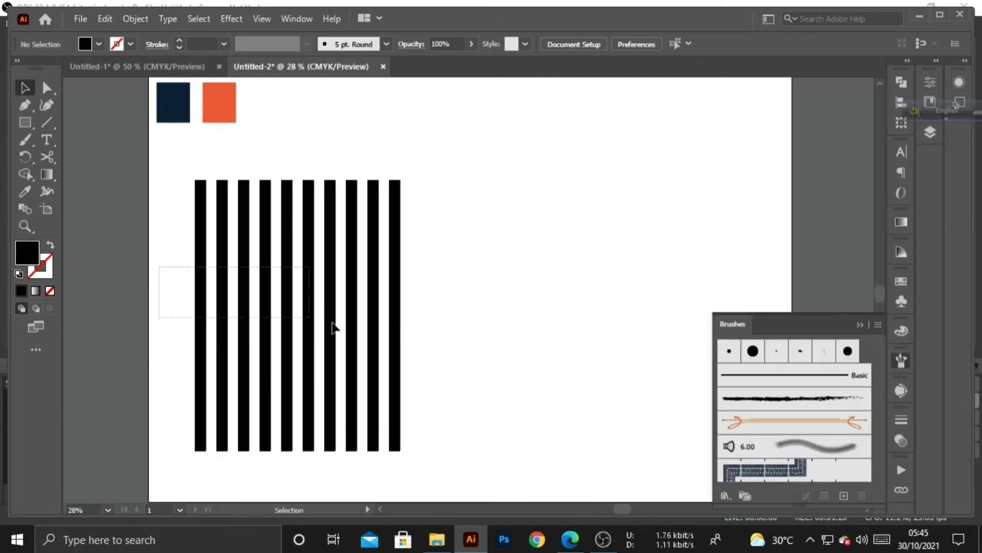
{"action": "left_click_drag", "start_coordinate": [334, 328], "coordinate": [399, 344]}
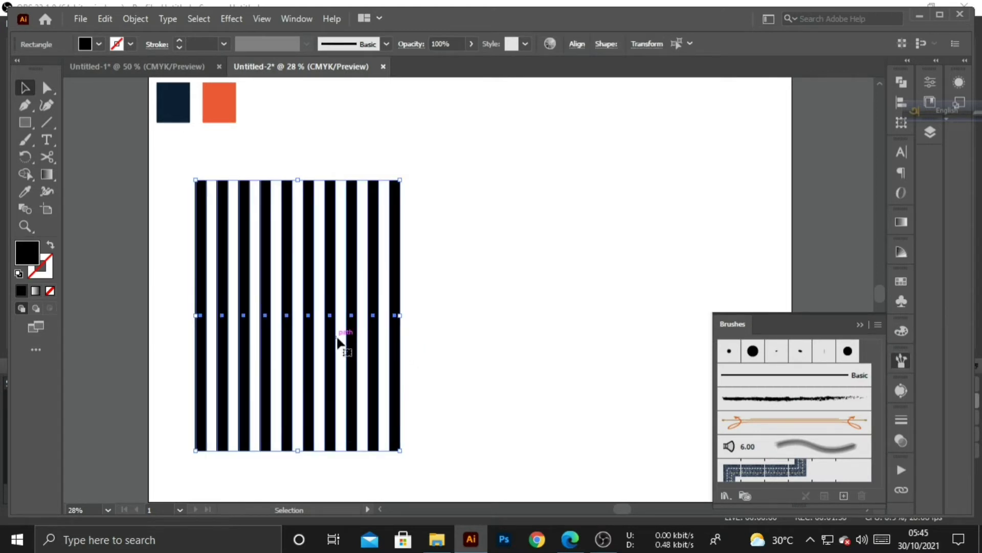
{"action": "key", "text": "a"}
{"action": "key", "text": "v"}
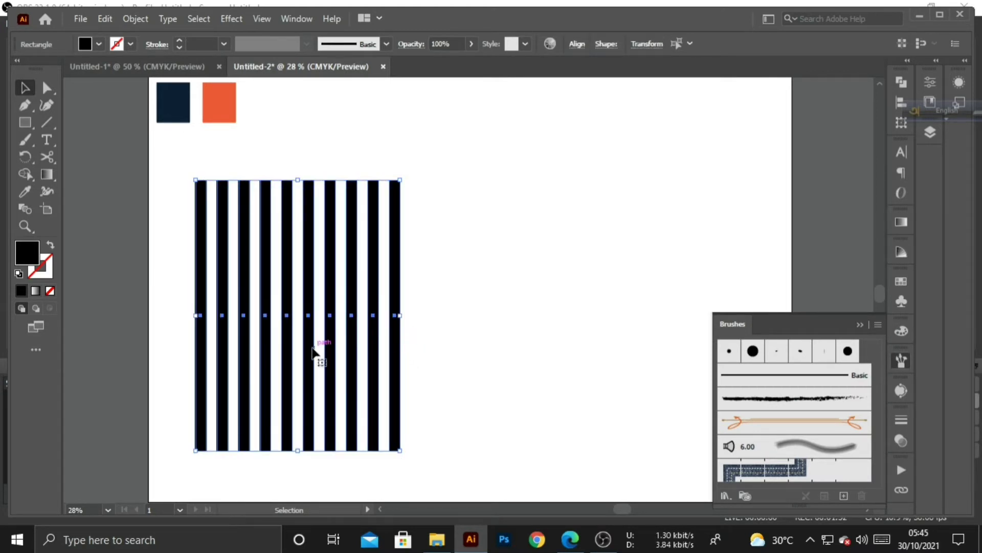
{"action": "mouse_move", "coordinate": [314, 351]}
{"action": "left_mouse_down"}
{"action": "mouse_move", "coordinate": [619, 357]}
{"action": "mouse_move", "coordinate": [766, 405]}
{"action": "left_mouse_up"}
{"action": "left_click", "coordinate": [458, 304]}
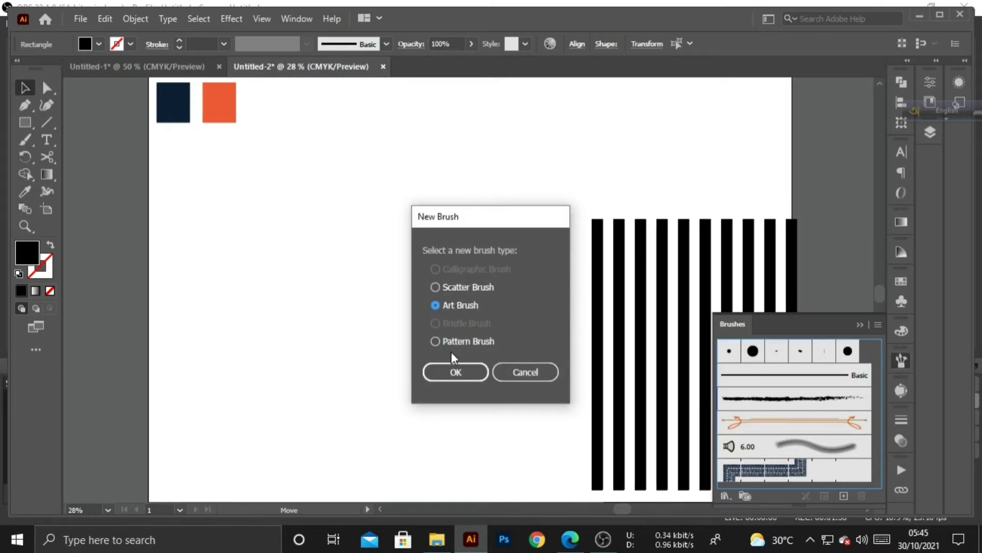
{"action": "left_click", "coordinate": [456, 370]}
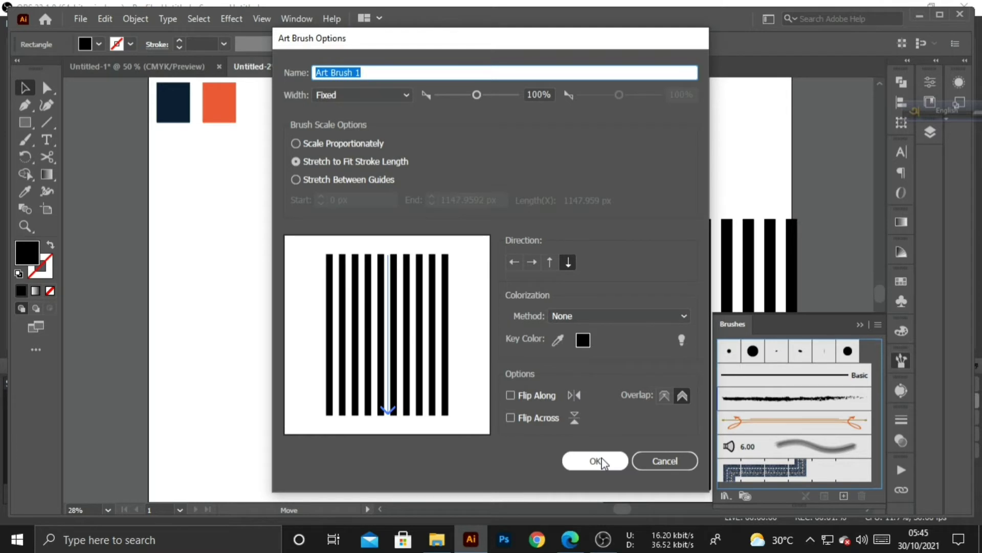
{"action": "left_click", "coordinate": [602, 461]}
{"action": "left_click", "coordinate": [459, 318]}
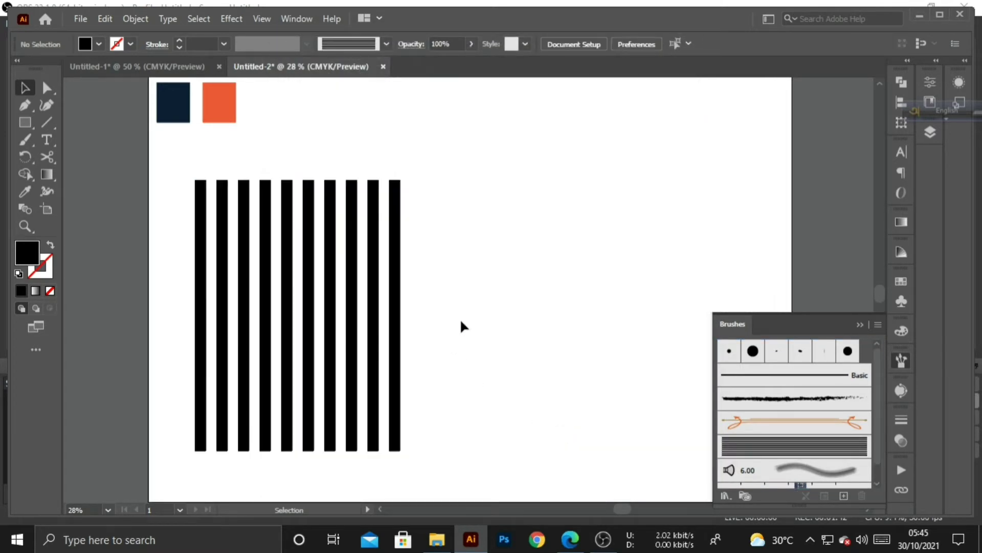
Move all ten stripes together off the artboard, past its left edge
{"action": "key", "text": "ctrl+minus"}
{"action": "key", "text": "ctrl+minus"}
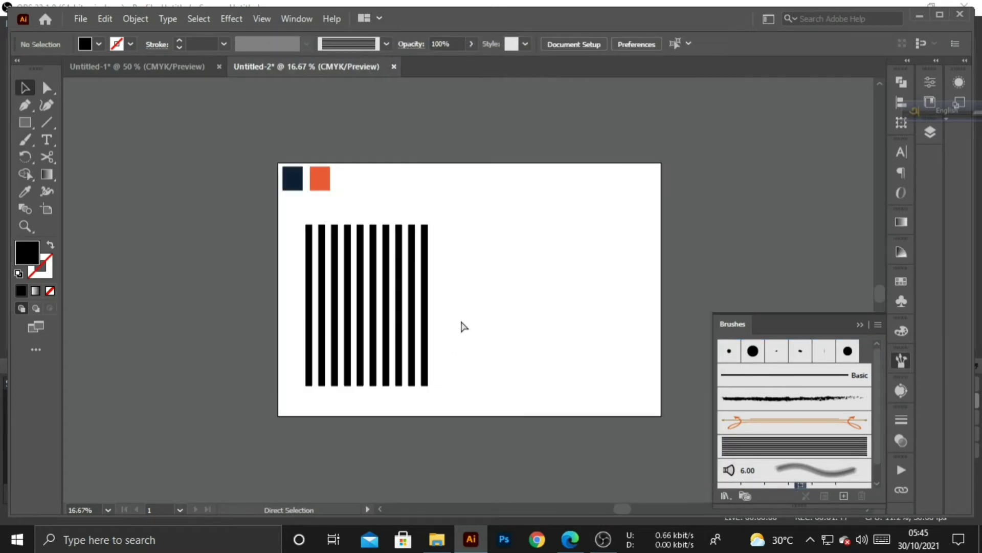
{"action": "left_click_drag", "start_coordinate": [427, 323], "coordinate": [256, 314]}
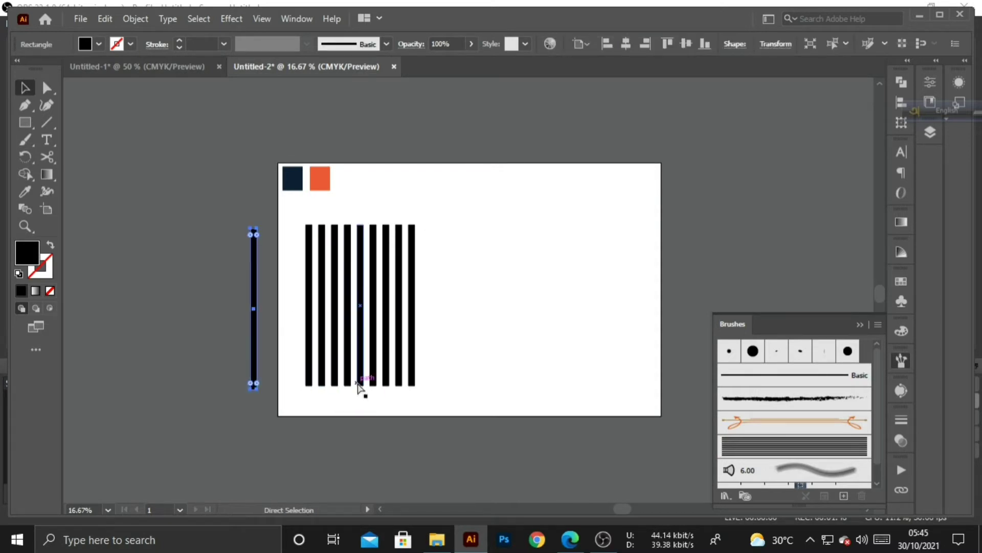
{"action": "key", "text": "ctrl+z"}
{"action": "key", "text": "v"}
{"action": "left_click_drag", "start_coordinate": [500, 289], "coordinate": [309, 330]}
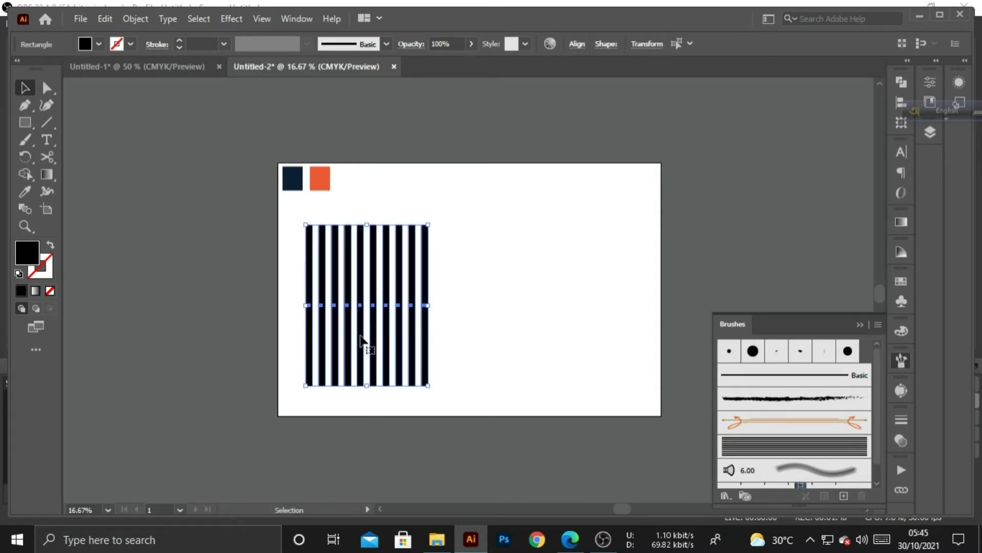
{"action": "left_click_drag", "start_coordinate": [375, 346], "coordinate": [168, 345]}
{"action": "left_click", "coordinate": [270, 342]}
Set the document zoom to 29%
{"action": "key", "text": "ctrl+equal"}
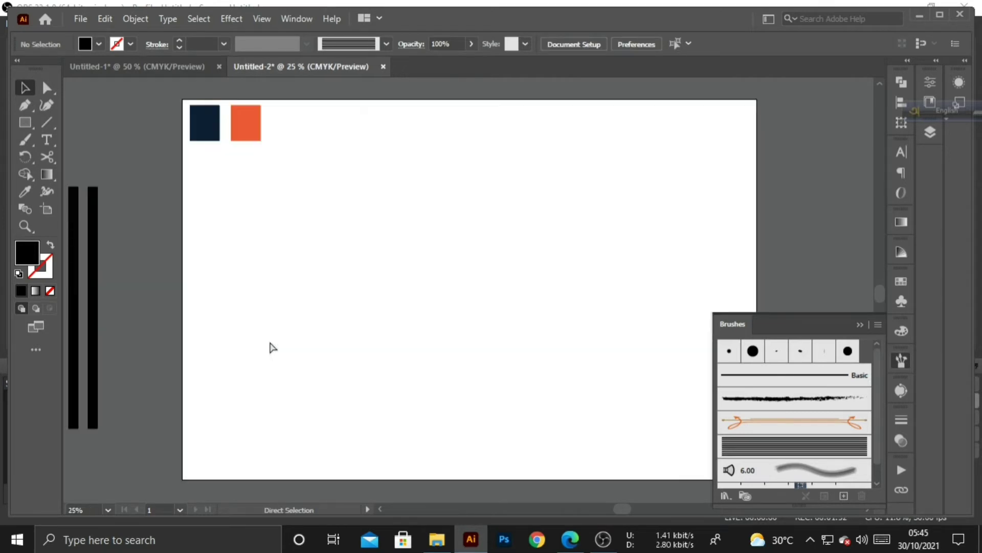
{"action": "left_click", "coordinate": [82, 510]}
{"action": "type", "text": "29"}
{"action": "key", "text": "Return"}
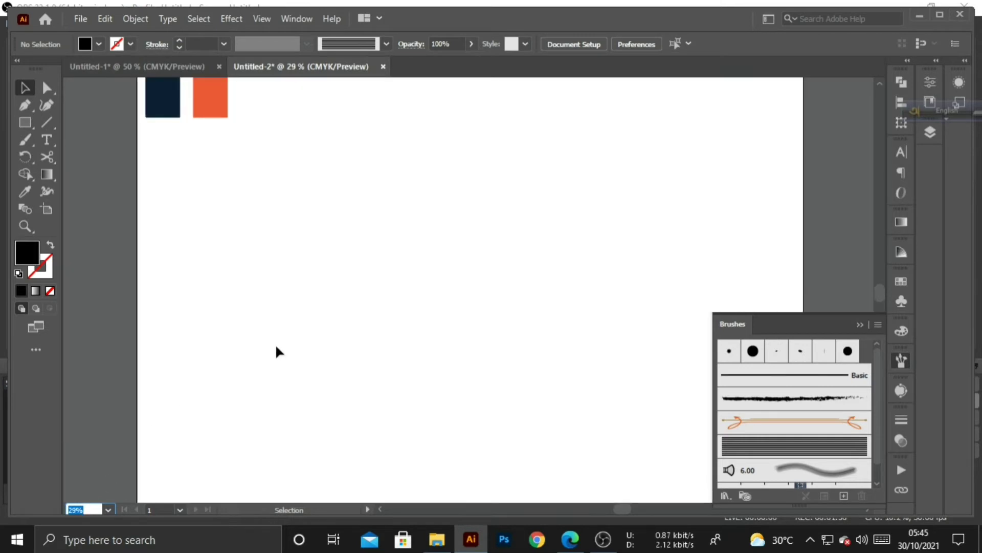
{"action": "left_click", "coordinate": [277, 352]}
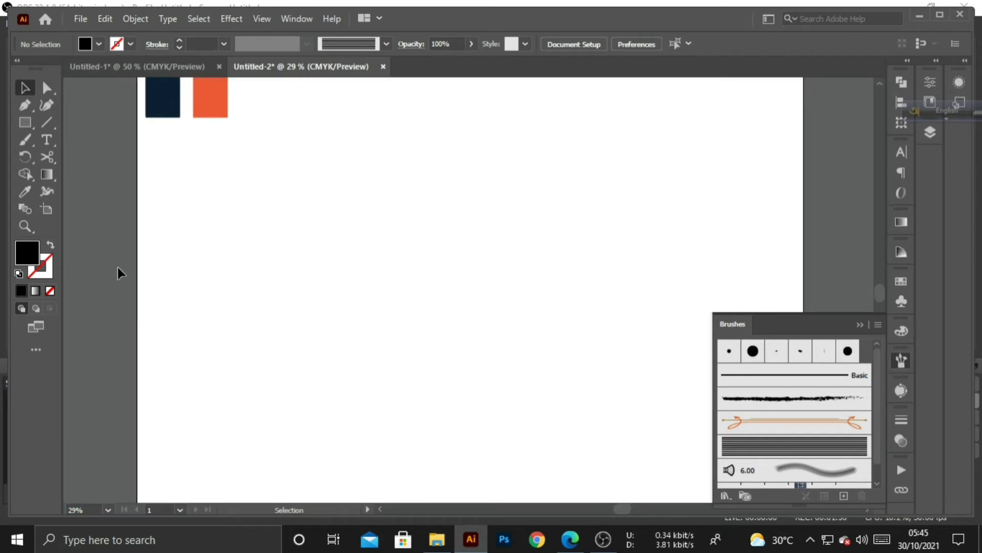
Draw a vertical line with the ten-stripe Art Brush applied near the artboard's left side, and shift it slightly upward
{"action": "left_click", "coordinate": [46, 123]}
{"action": "left_click_drag", "start_coordinate": [263, 172], "coordinate": [263, 466]}
{"action": "left_click", "coordinate": [24, 88]}
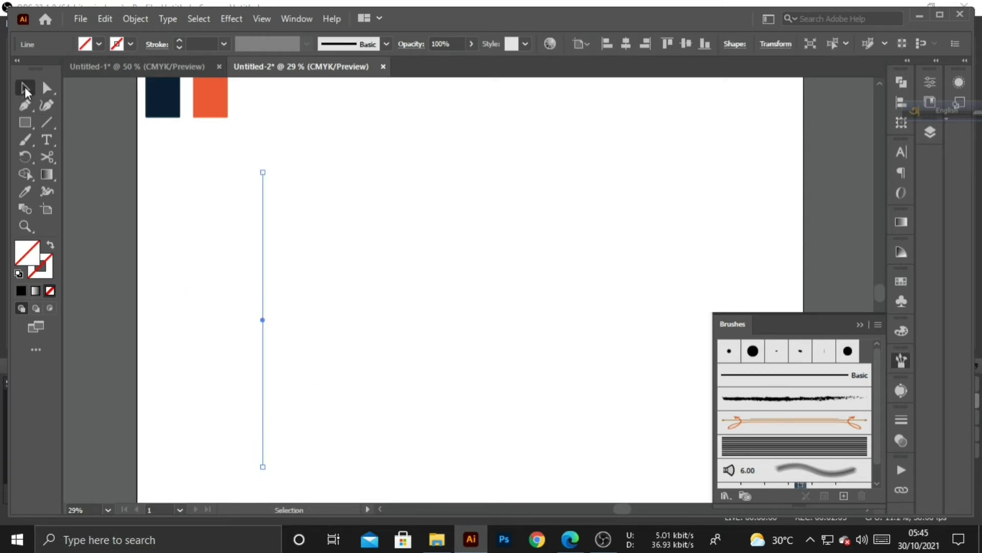
{"action": "left_click", "coordinate": [790, 447]}
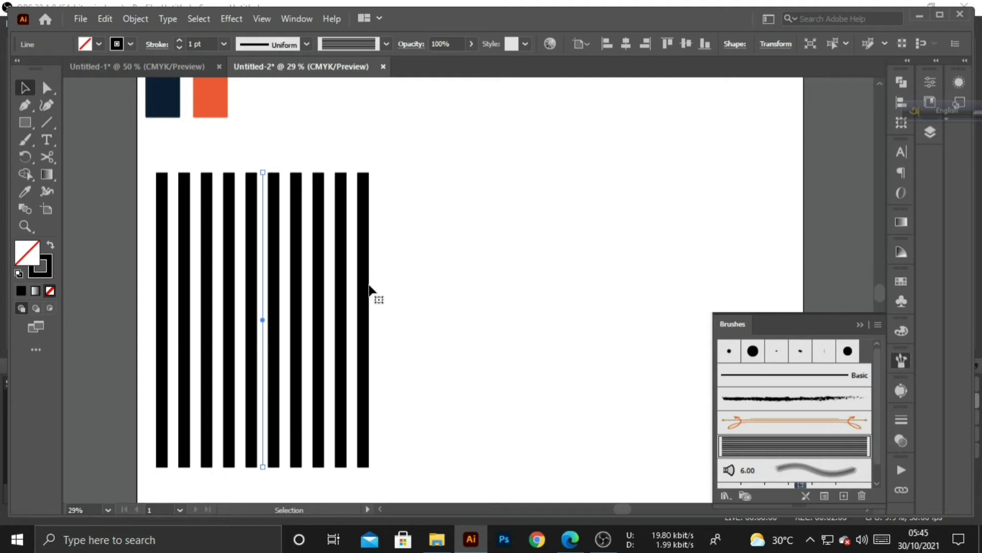
{"action": "left_click_drag", "start_coordinate": [369, 291], "coordinate": [369, 273]}
{"action": "left_click", "coordinate": [438, 280]}
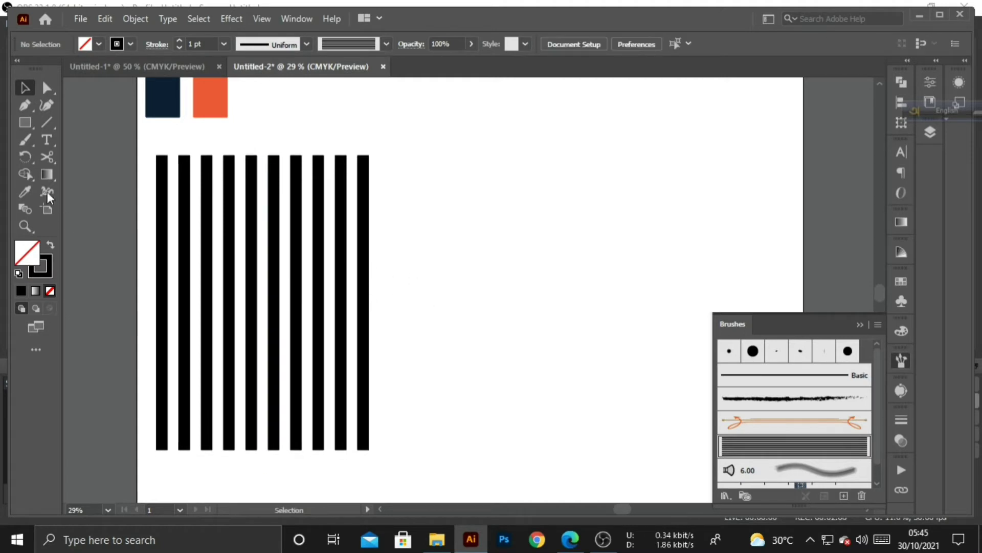
Draw a circle to the right of the vertical stripes and apply the same striped Art Brush to it
{"action": "left_click_drag", "start_coordinate": [25, 122], "coordinate": [66, 140]}
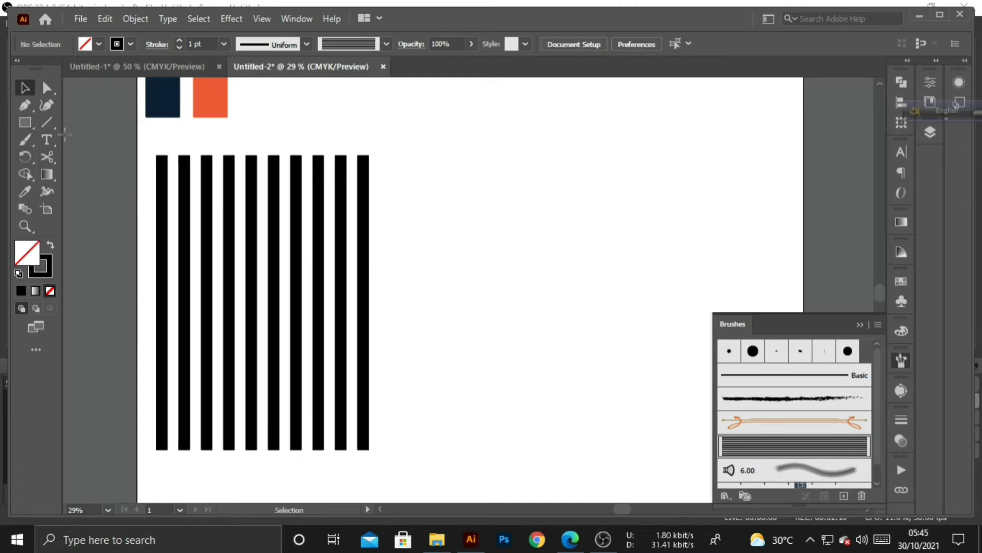
{"action": "left_click_drag", "start_coordinate": [573, 262], "coordinate": [620, 309]}
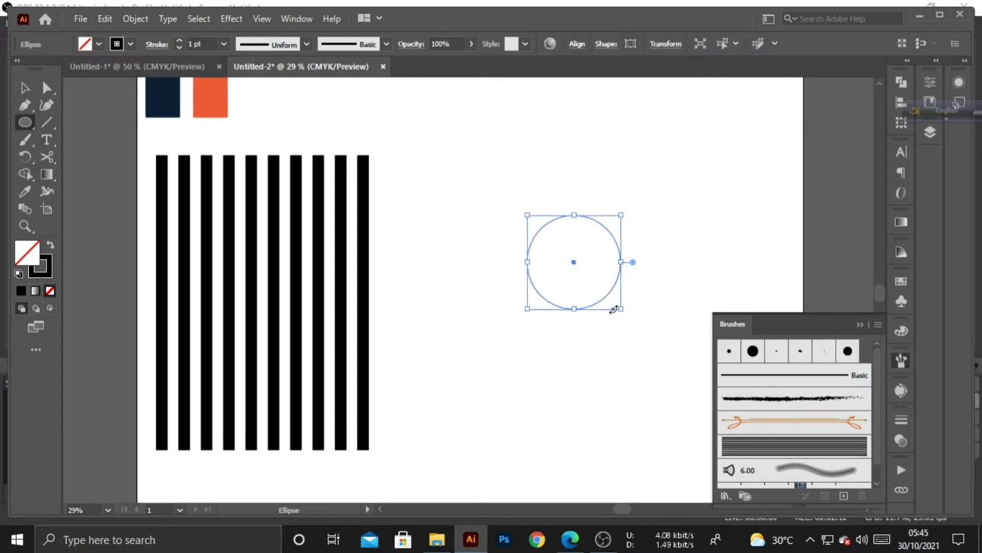
{"action": "left_click", "coordinate": [757, 448]}
{"action": "left_click", "coordinate": [25, 87]}
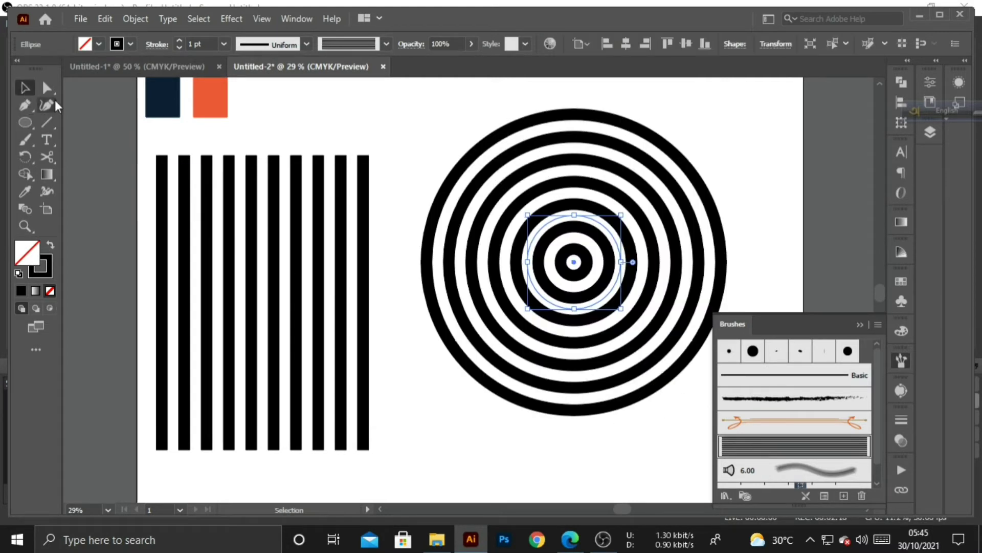
{"action": "left_click", "coordinate": [357, 145]}
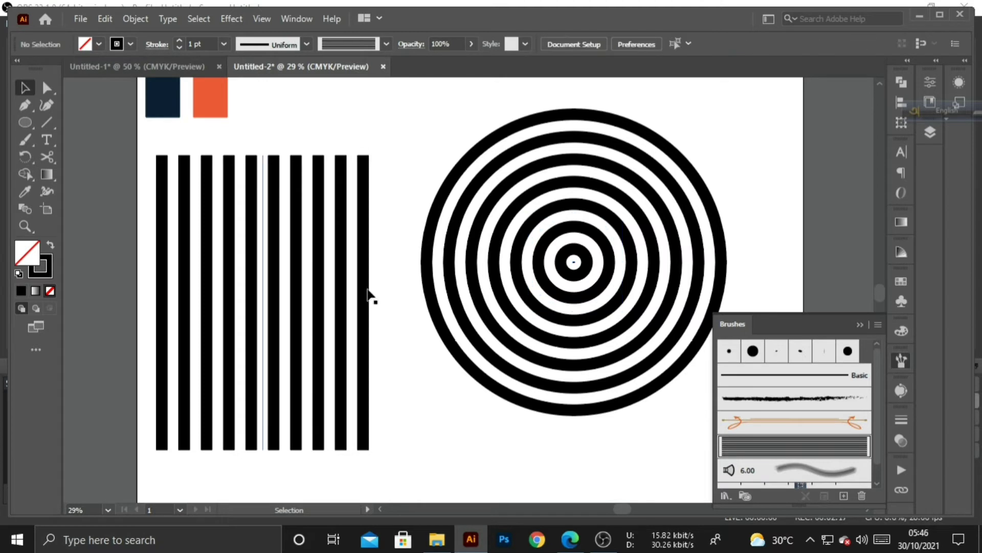
Collapse the Brushes panel and move the striped circle slightly down and to the right
{"action": "left_click", "coordinate": [860, 324]}
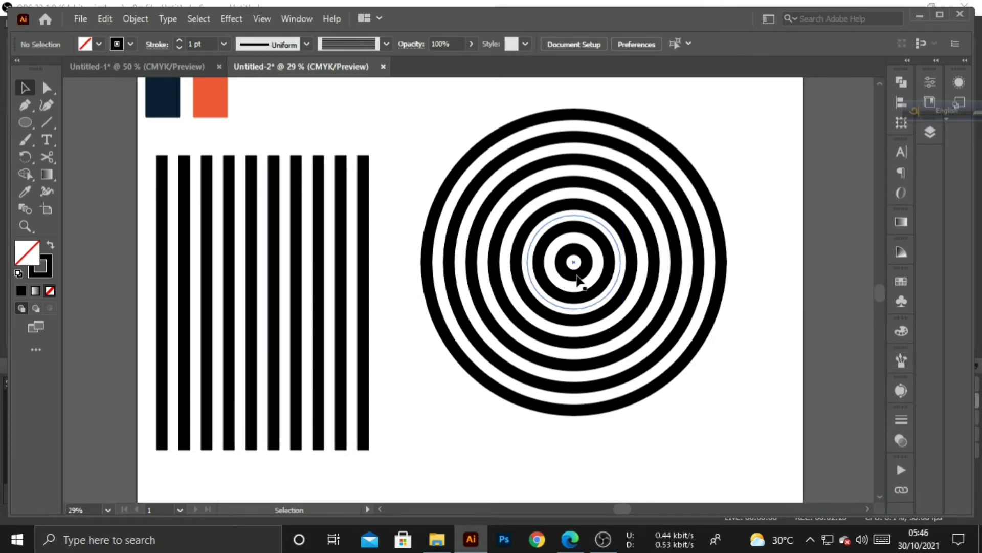
{"action": "mouse_move", "coordinate": [577, 279]}
{"action": "left_mouse_down"}
{"action": "mouse_move", "coordinate": [627, 318]}
{"action": "mouse_move", "coordinate": [618, 306]}
{"action": "left_mouse_up"}
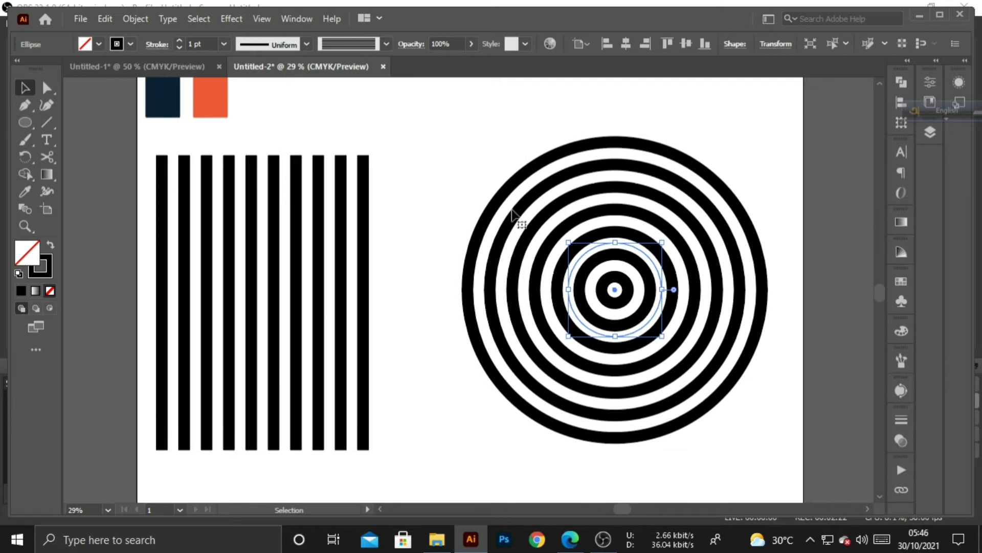
{"action": "left_click", "coordinate": [490, 160]}
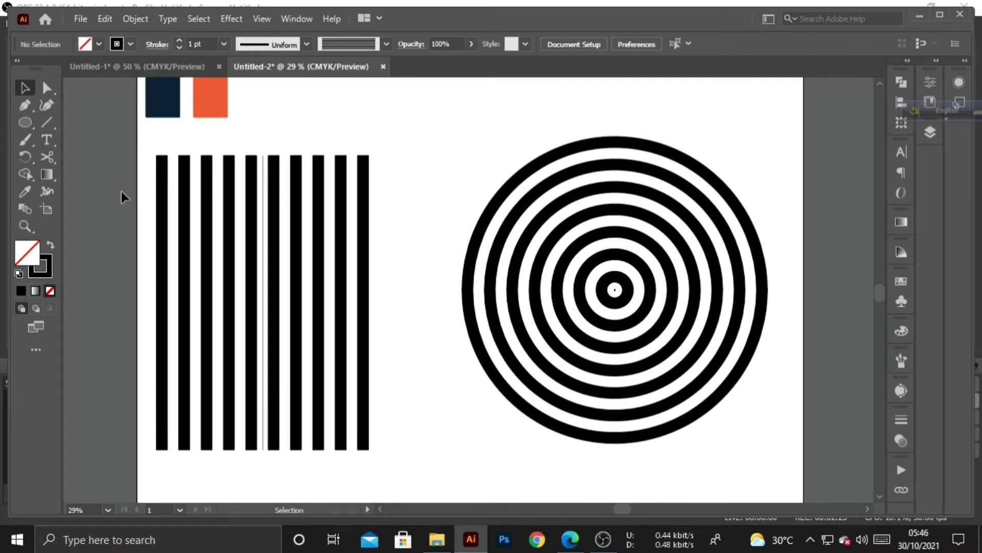
Cut the circle's path at its left anchor with the Scissors tool and delete its upper-left quarter segment
{"action": "left_click", "coordinate": [48, 157]}
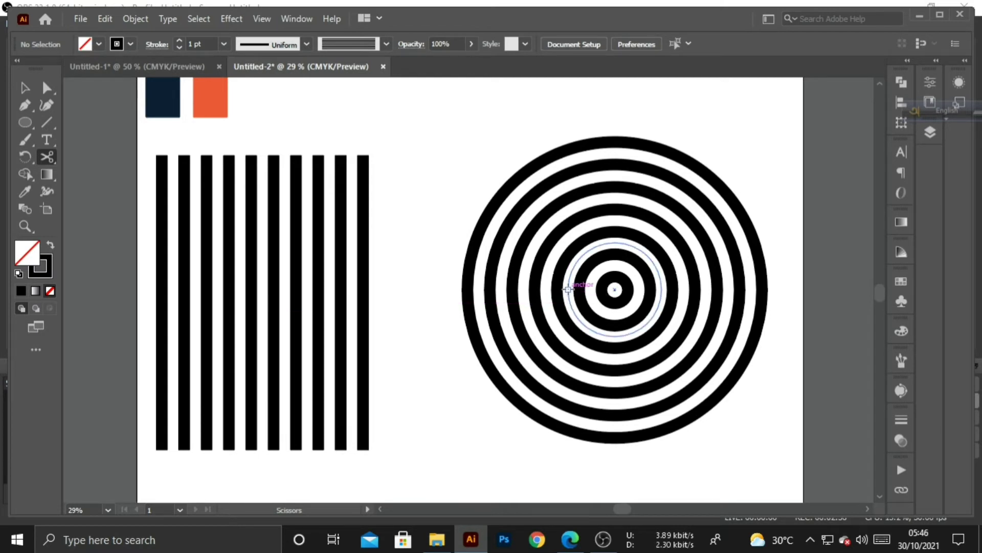
{"action": "left_click", "coordinate": [568, 289]}
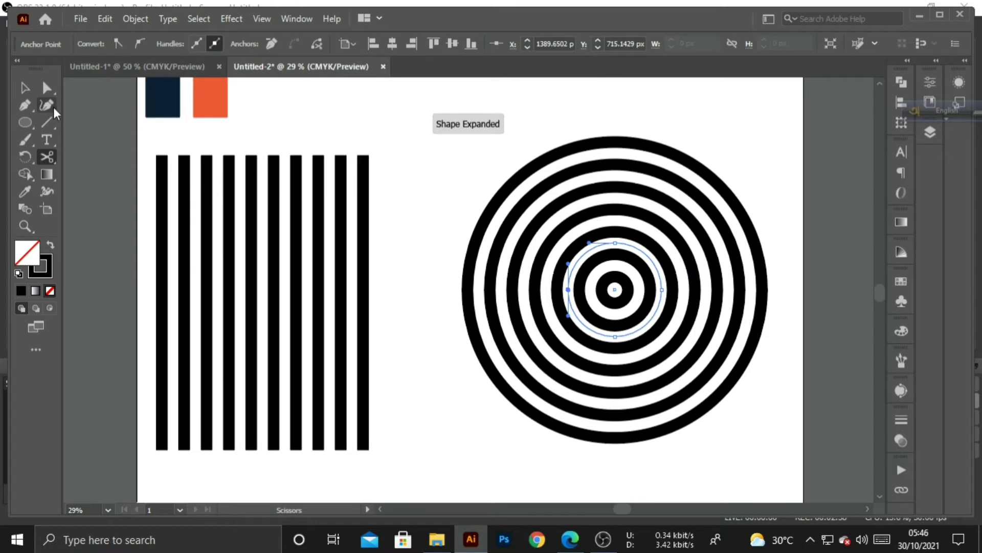
{"action": "left_click", "coordinate": [47, 88]}
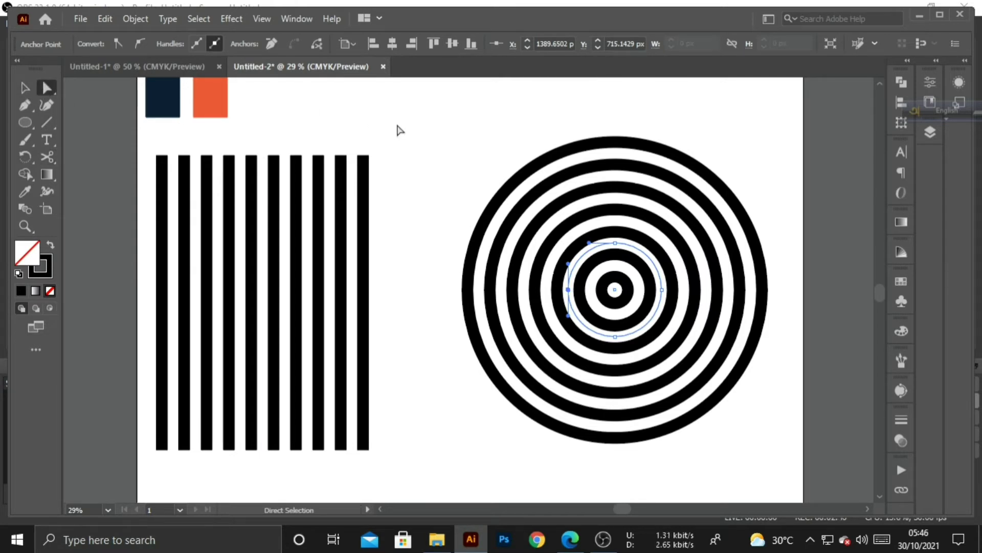
{"action": "left_click", "coordinate": [570, 266]}
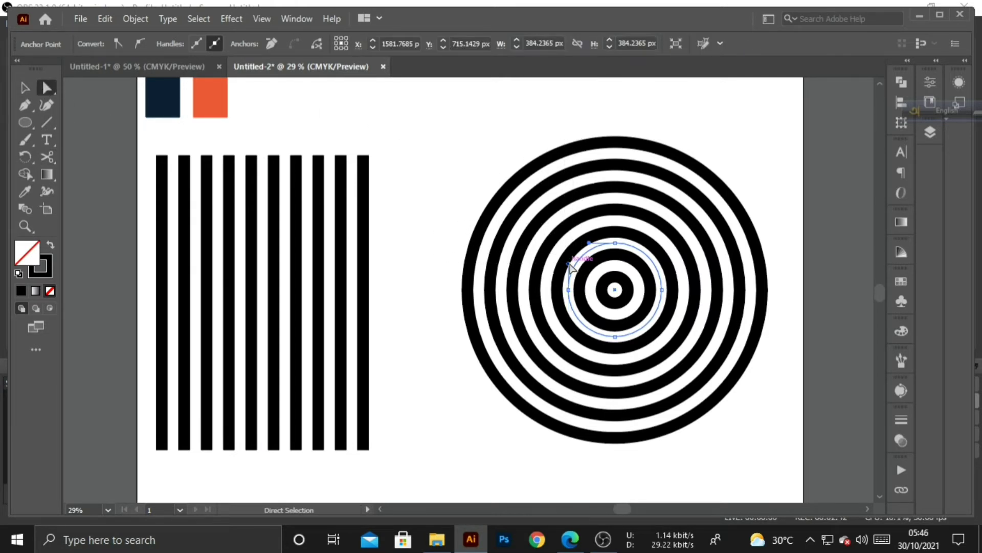
{"action": "key", "text": "Delete"}
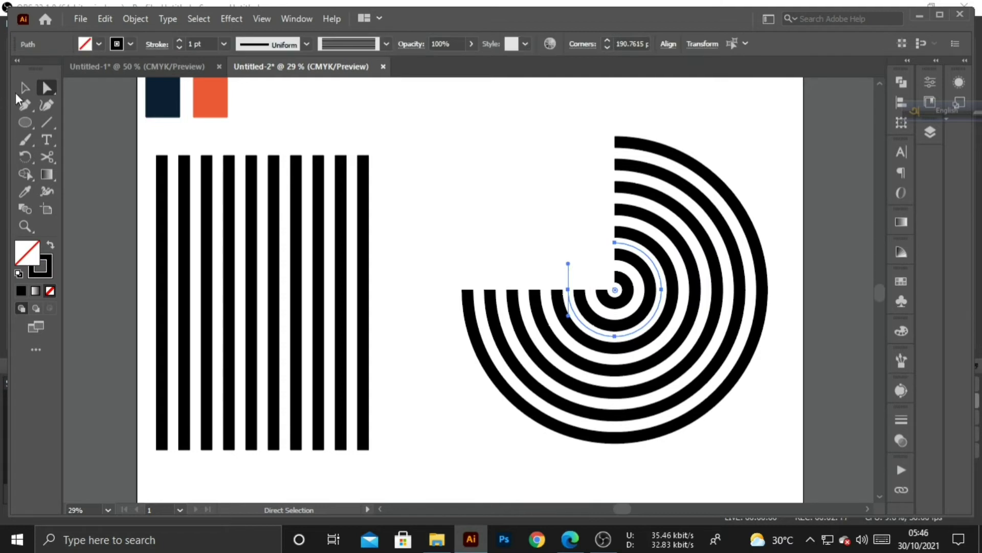
{"action": "left_click", "coordinate": [25, 90]}
{"action": "left_click", "coordinate": [471, 194]}
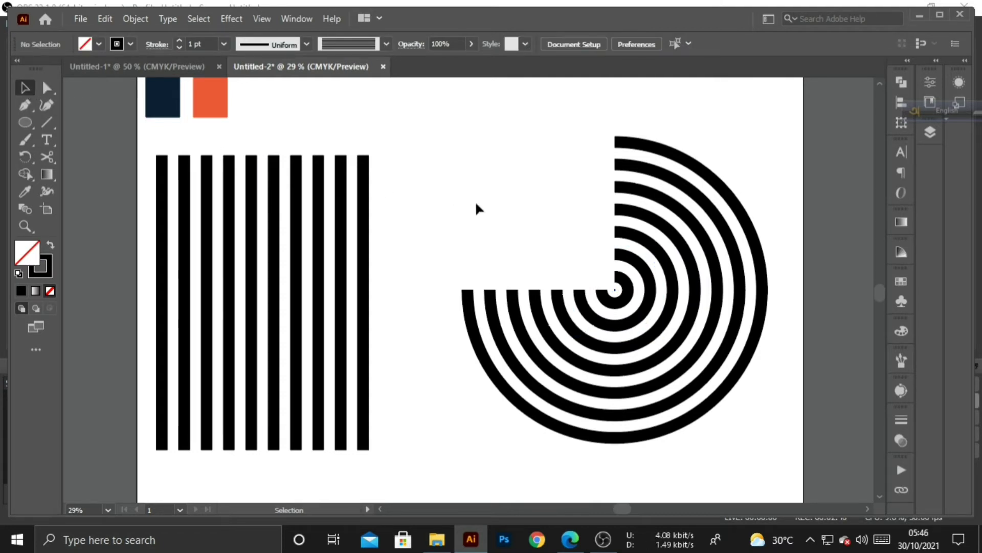
Turn the striped arc so its missing quarter faces lower left, and reposition both it and the vertical stripes
{"action": "left_click_drag", "start_coordinate": [597, 341], "coordinate": [650, 335]}
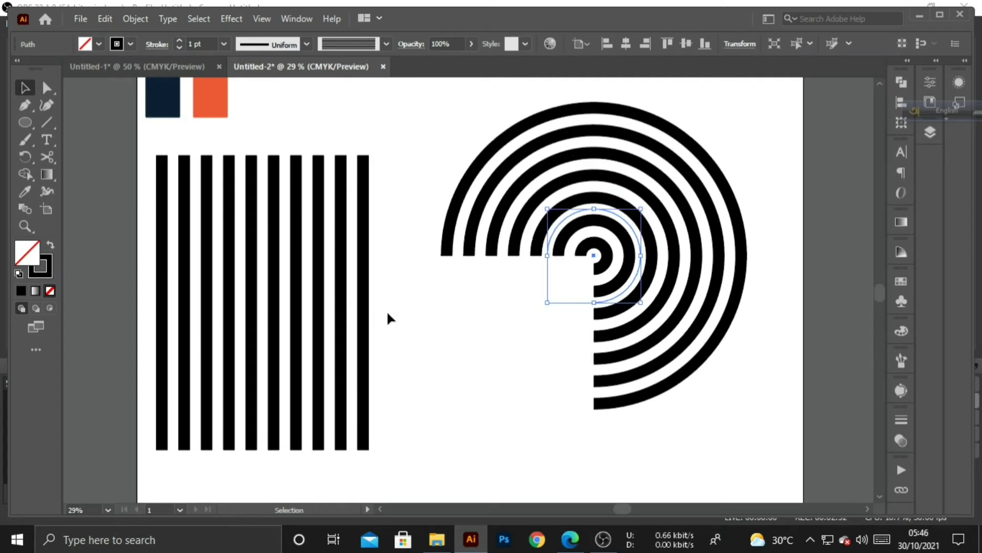
{"action": "scroll", "coordinate": [391, 309], "scroll_direction": "up", "scroll_amount": 3}
{"action": "left_click_drag", "start_coordinate": [295, 300], "coordinate": [340, 326]}
{"action": "left_click_drag", "start_coordinate": [594, 306], "coordinate": [577, 220]}
{"action": "left_click_drag", "start_coordinate": [343, 336], "coordinate": [388, 412]}
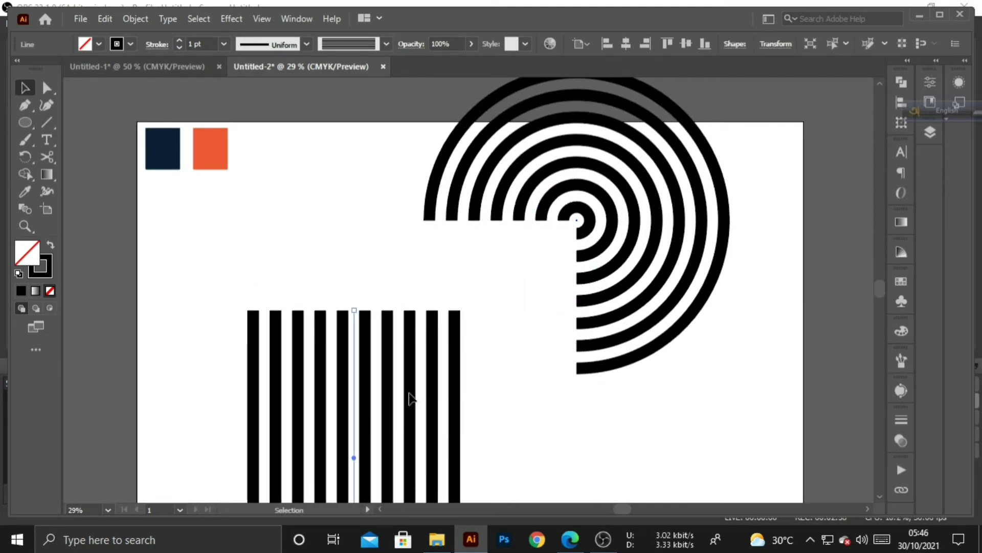
Place the arc's left end on top of the vertical stripes and nudge it right until the stripes line up
{"action": "left_click_drag", "start_coordinate": [569, 218], "coordinate": [458, 309]}
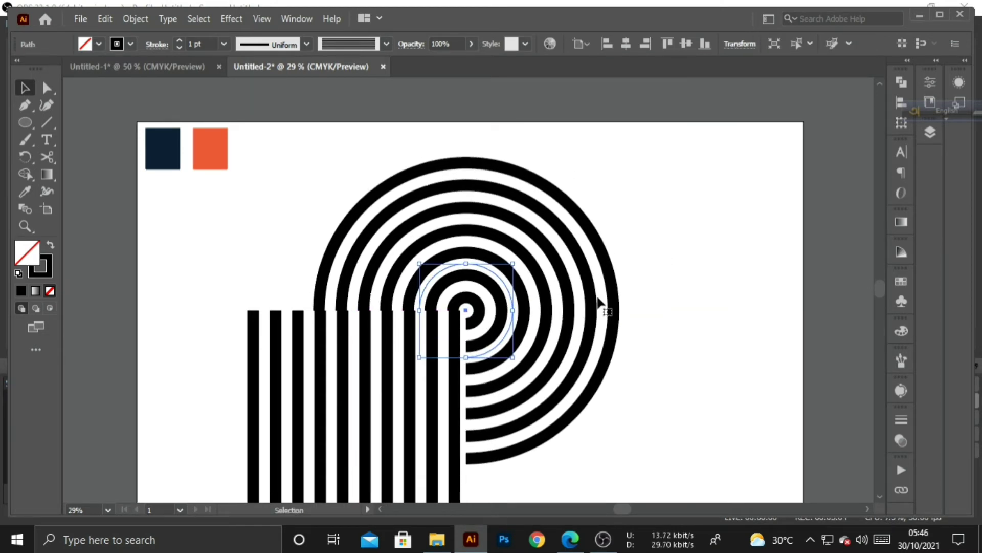
{"action": "key", "text": "Right"}
{"action": "key", "text": "Right"}
{"action": "key", "text": "Right"}
{"action": "key", "text": "Right"}
{"action": "key", "text": "Right"}
{"action": "key", "text": "Right"}
{"action": "key", "text": "Right"}
{"action": "key", "text": "Right"}
{"action": "key", "text": "Right"}
{"action": "key", "text": "Right"}
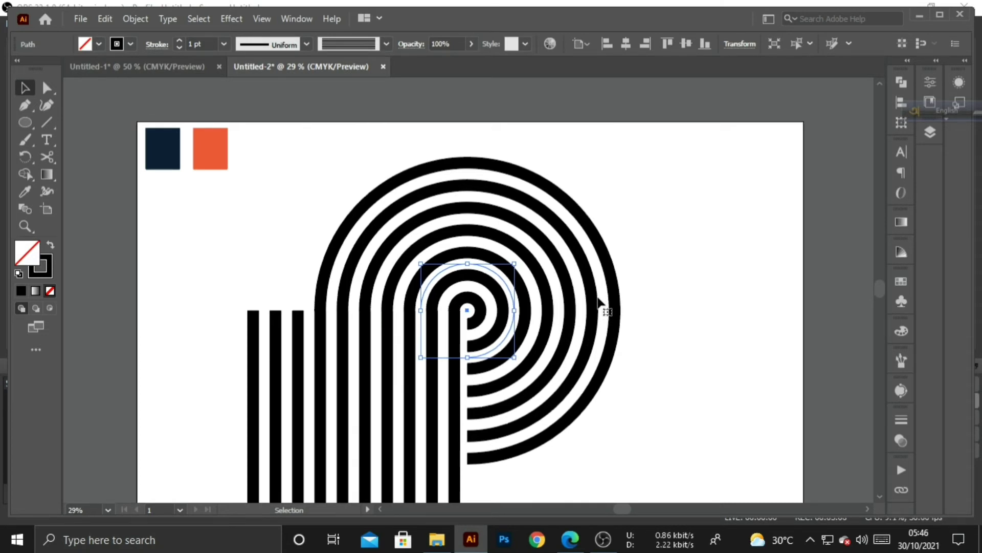
Enlarge the arc about its centre until its stripes meet all ten vertical stripes, and check the joints up close
{"action": "left_click_drag", "start_coordinate": [515, 310], "coordinate": [581, 355]}
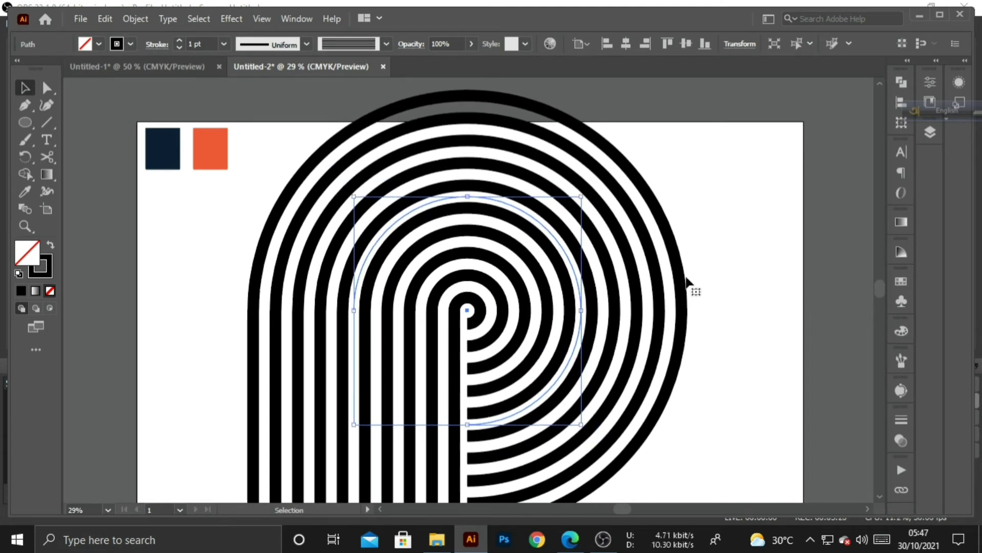
{"action": "key", "text": "ctrl+plus"}
{"action": "key", "text": "ctrl+plus"}
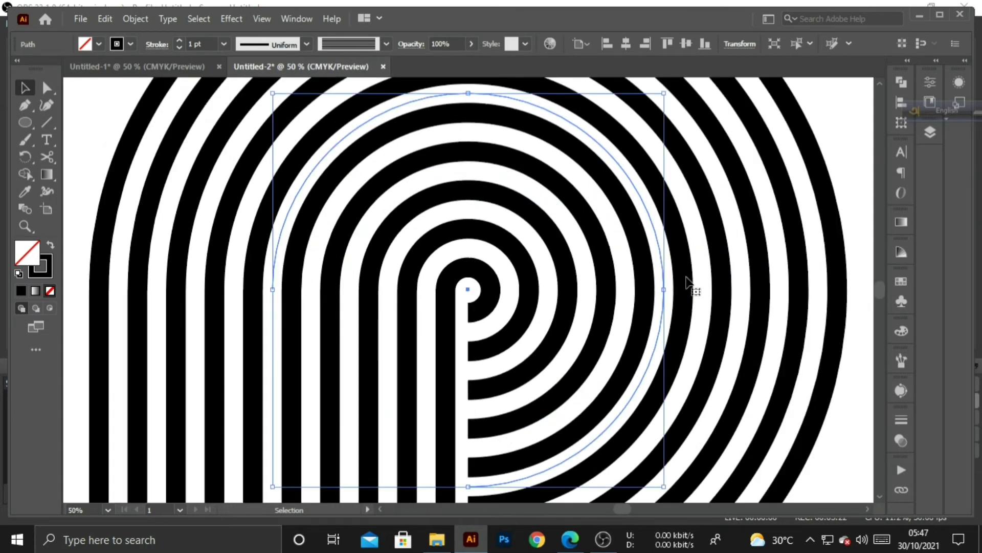
{"action": "mouse_move", "coordinate": [478, 261]}
{"action": "left_mouse_down"}
{"action": "mouse_move", "coordinate": [532, 261]}
{"action": "mouse_move", "coordinate": [489, 261]}
{"action": "left_mouse_up"}
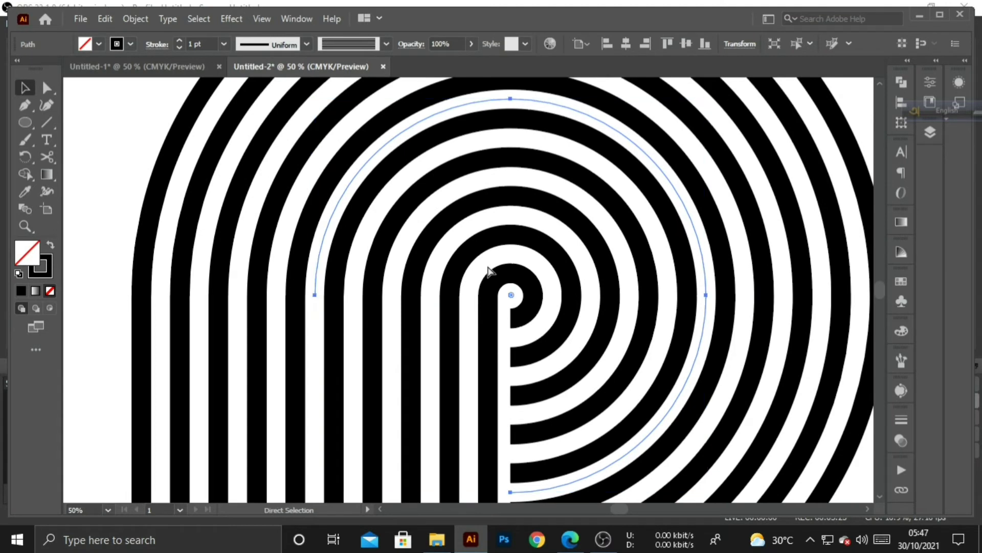
{"action": "key", "text": "ctrl+minus"}
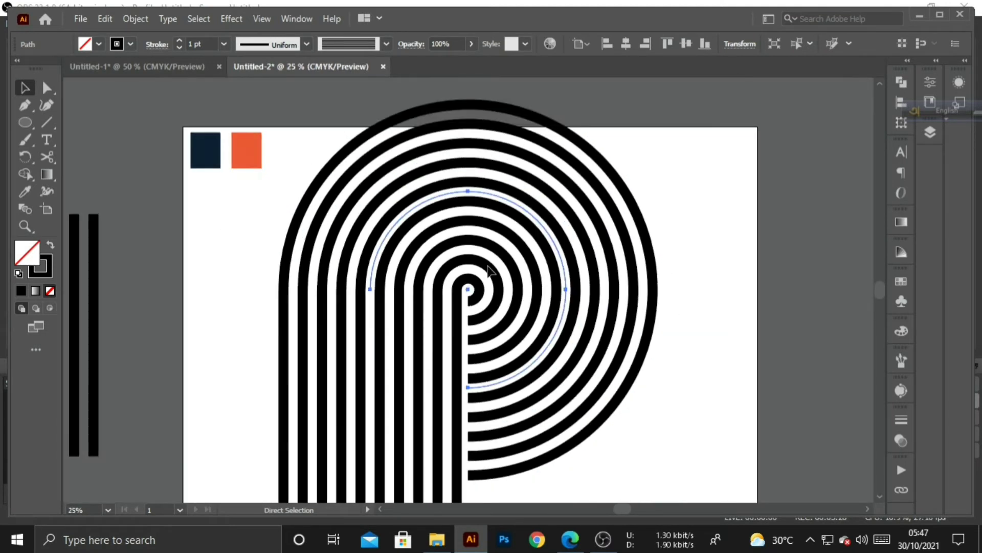
{"action": "left_click", "coordinate": [693, 263]}
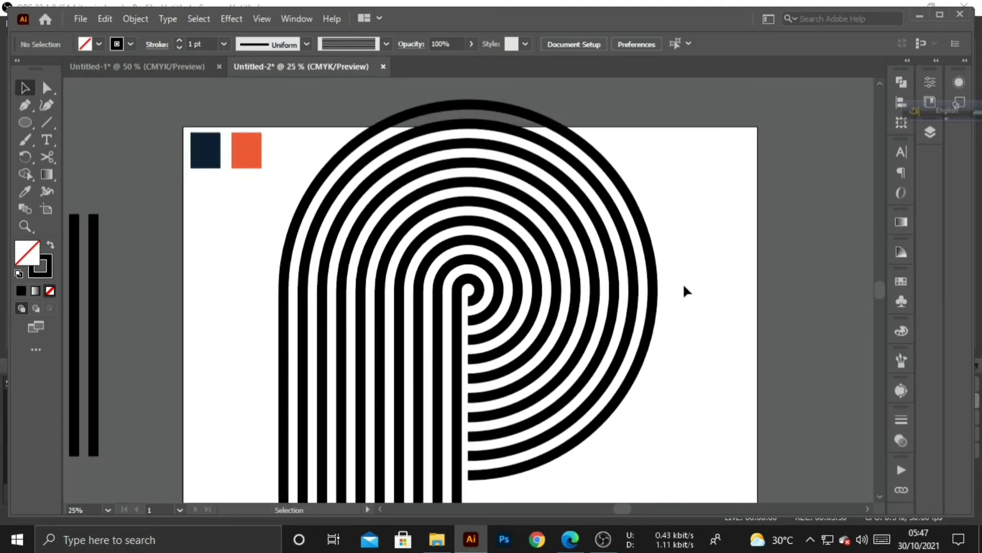
Extend the vertical striped line downward well past the artboard's lower edge to lengthen the stem of the P
{"action": "scroll", "coordinate": [683, 288], "scroll_direction": "down", "scroll_amount": 1}
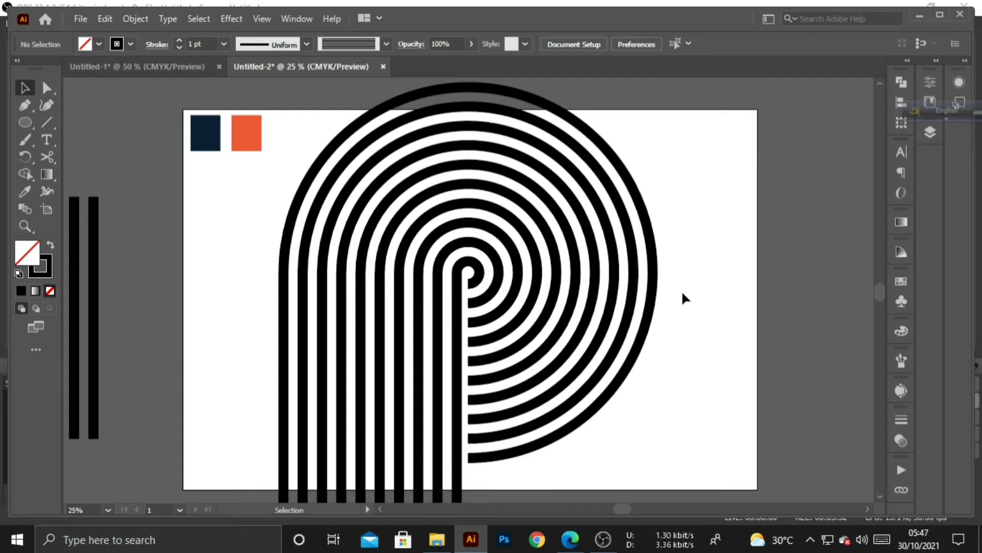
{"action": "key", "text": "ctrl+minus"}
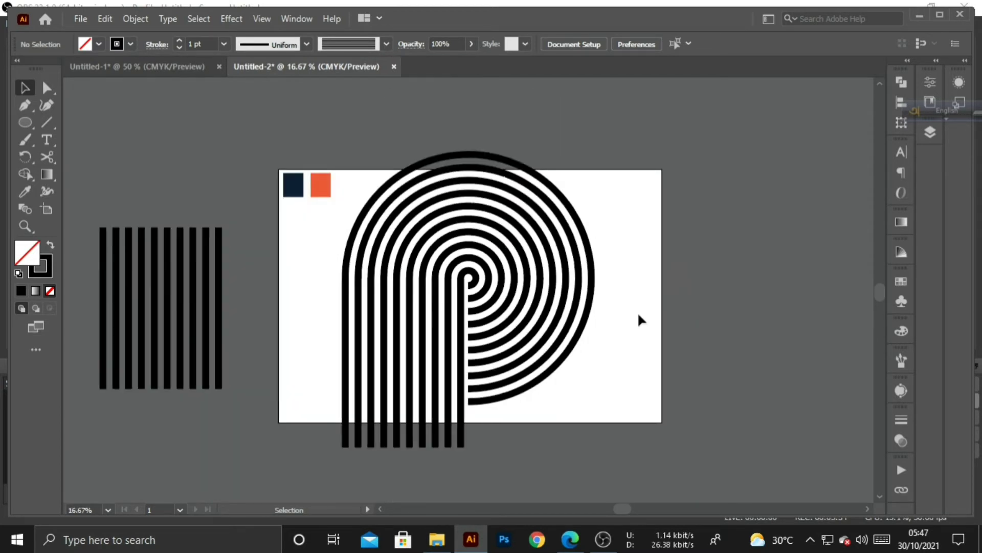
{"action": "scroll", "coordinate": [639, 314], "scroll_direction": "down", "scroll_amount": 3}
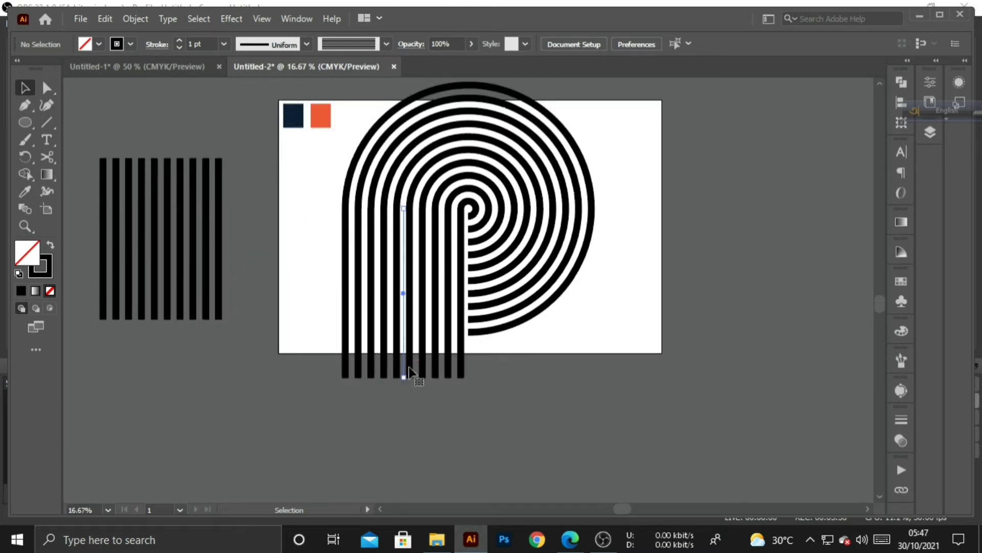
{"action": "left_click", "coordinate": [408, 370]}
{"action": "left_click_drag", "start_coordinate": [404, 378], "coordinate": [406, 492]}
{"action": "scroll", "coordinate": [494, 396], "scroll_direction": "down", "scroll_amount": 3}
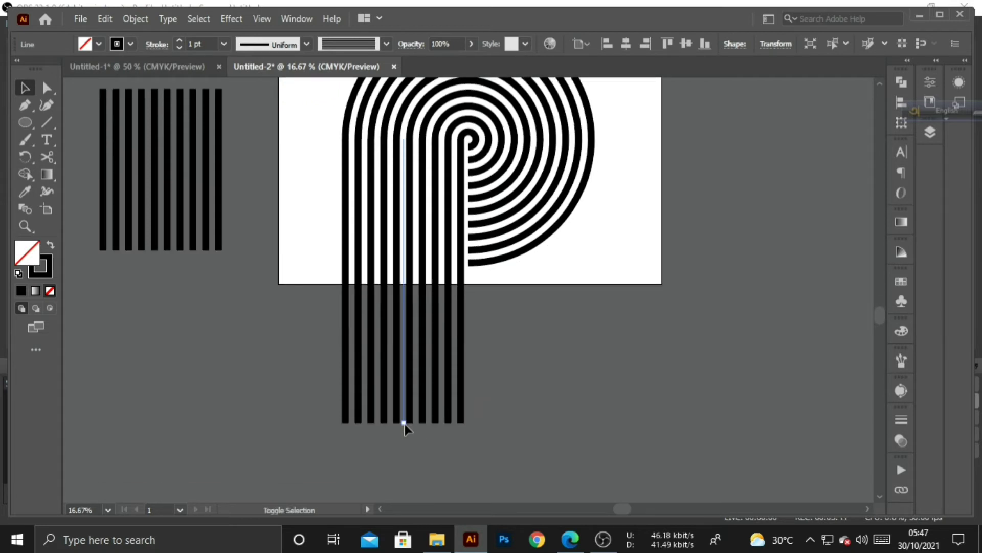
{"action": "left_click_drag", "start_coordinate": [404, 425], "coordinate": [404, 459]}
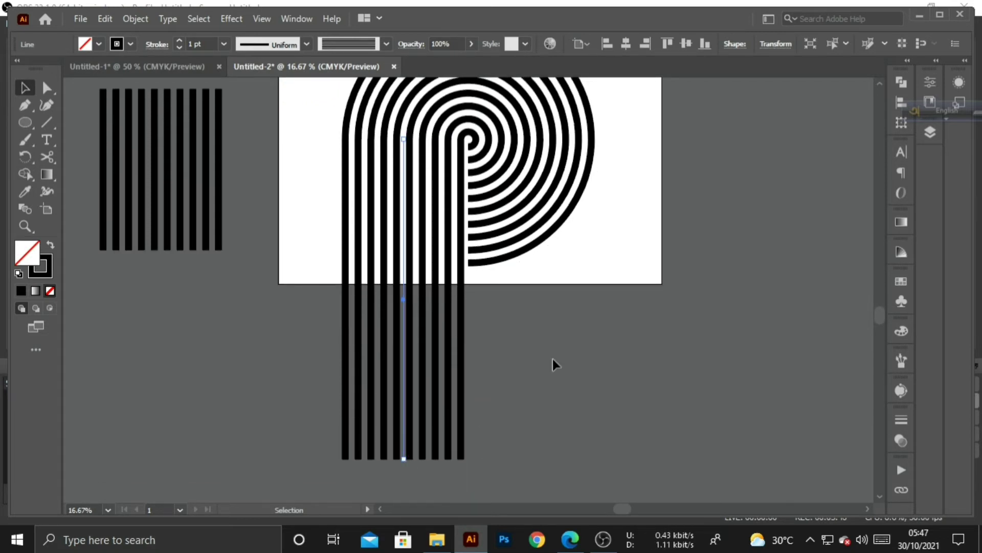
{"action": "left_click", "coordinate": [575, 342]}
Select the striped arc and stem together and expand their appearance into shapes
{"action": "scroll", "coordinate": [575, 342], "scroll_direction": "up", "scroll_amount": 2}
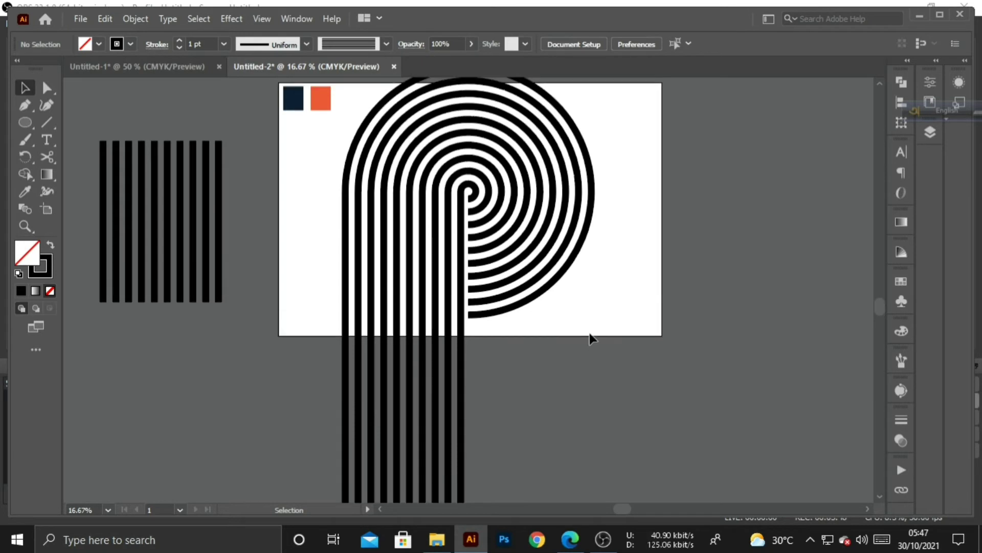
{"action": "key", "text": "ctrl+minus"}
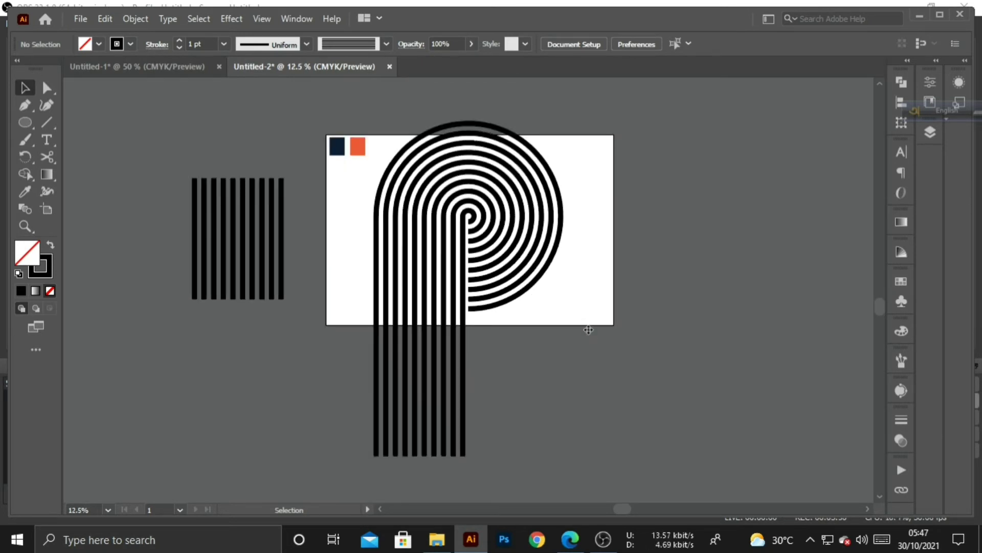
{"action": "left_click", "coordinate": [420, 306]}
{"action": "left_click", "coordinate": [135, 20]}
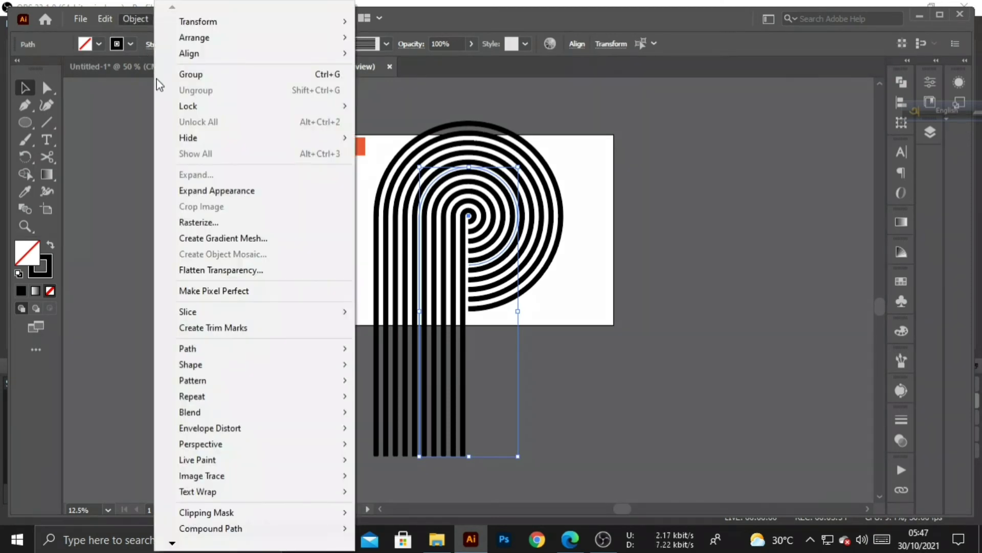
{"action": "left_click", "coordinate": [197, 190]}
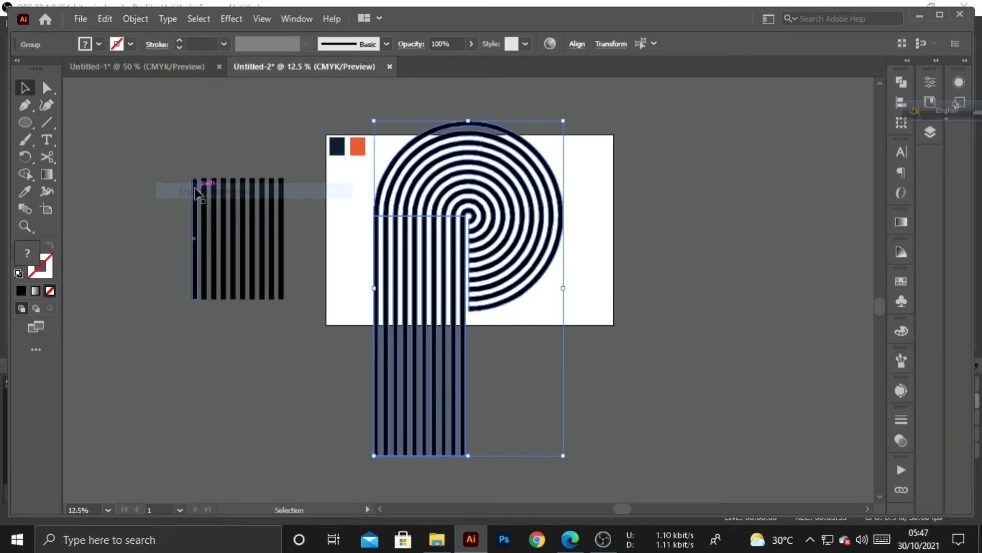
{"action": "left_click", "coordinate": [602, 269]}
Scale the expanded striped P down to about half its size and place it fully within the artboard
{"action": "left_click_drag", "start_coordinate": [366, 188], "coordinate": [491, 307]}
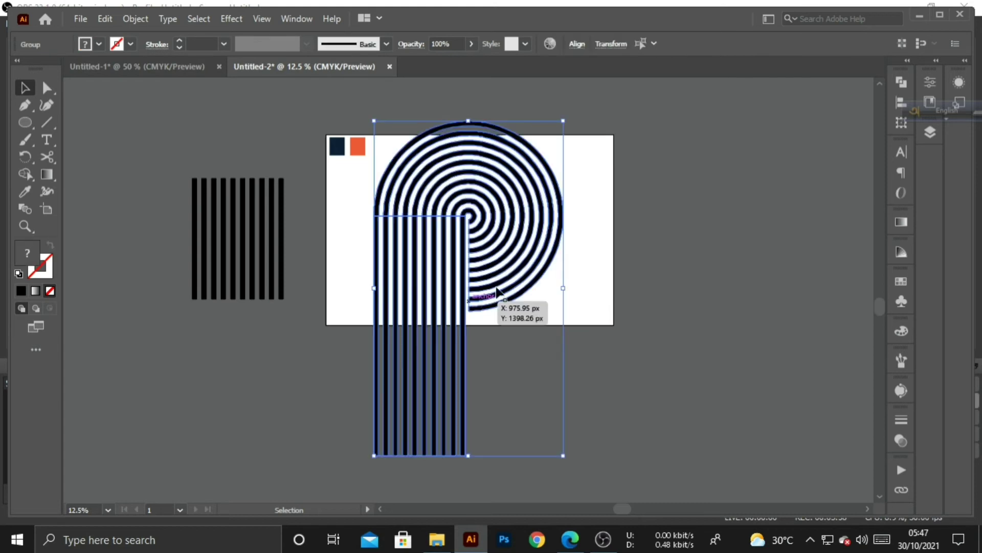
{"action": "left_click_drag", "start_coordinate": [565, 287], "coordinate": [455, 243]}
{"action": "left_click", "coordinate": [535, 238]}
{"action": "left_click", "coordinate": [457, 250]}
{"action": "left_click", "coordinate": [533, 252]}
{"action": "key", "text": "ctrl+plus"}
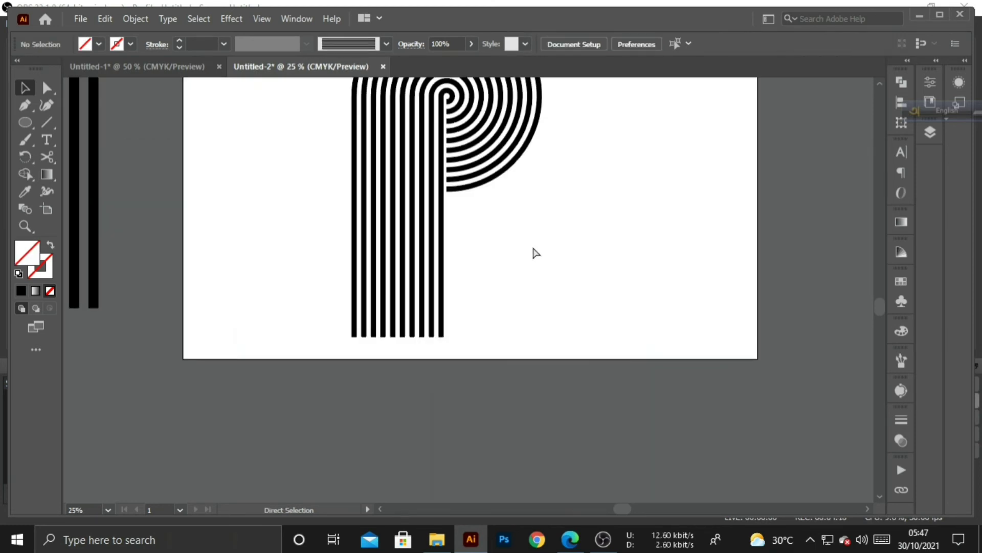
{"action": "scroll", "coordinate": [532, 254], "scroll_direction": "up", "scroll_amount": 3}
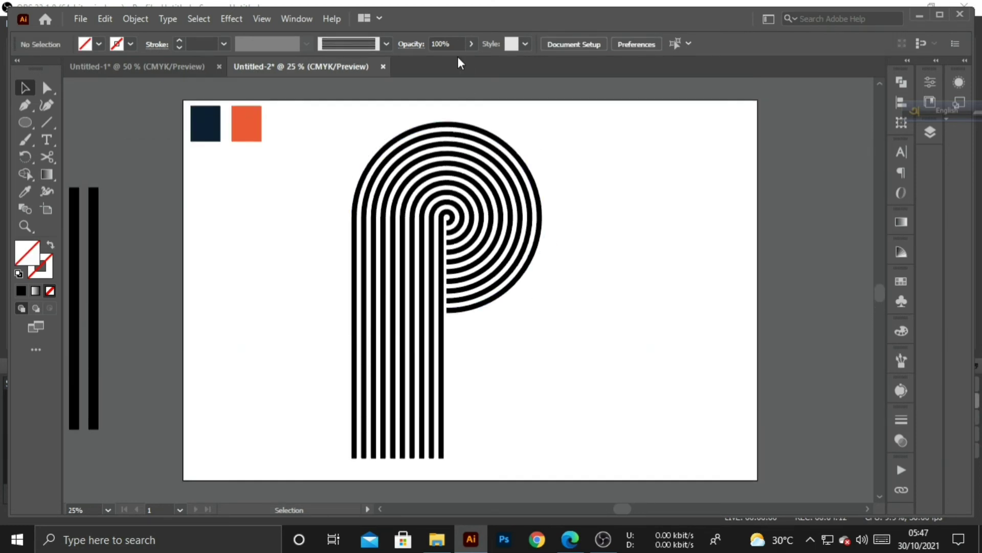
{"action": "left_click", "coordinate": [96, 508]}
{"action": "scroll", "coordinate": [96, 508], "scroll_direction": "up", "scroll_amount": 4}
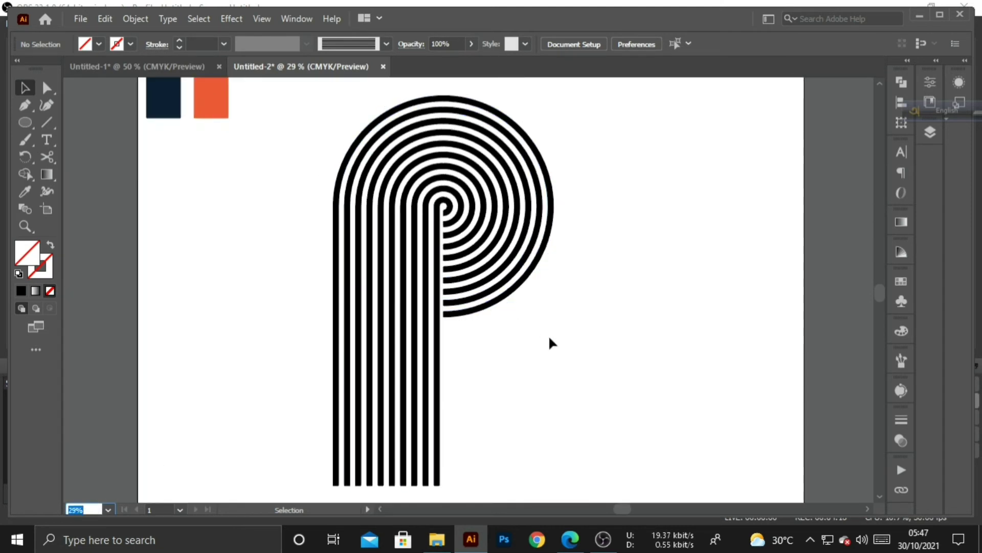
Ungroup the striped arc into separate bands and check that the innermost band can be selected alone
{"action": "left_click", "coordinate": [510, 293]}
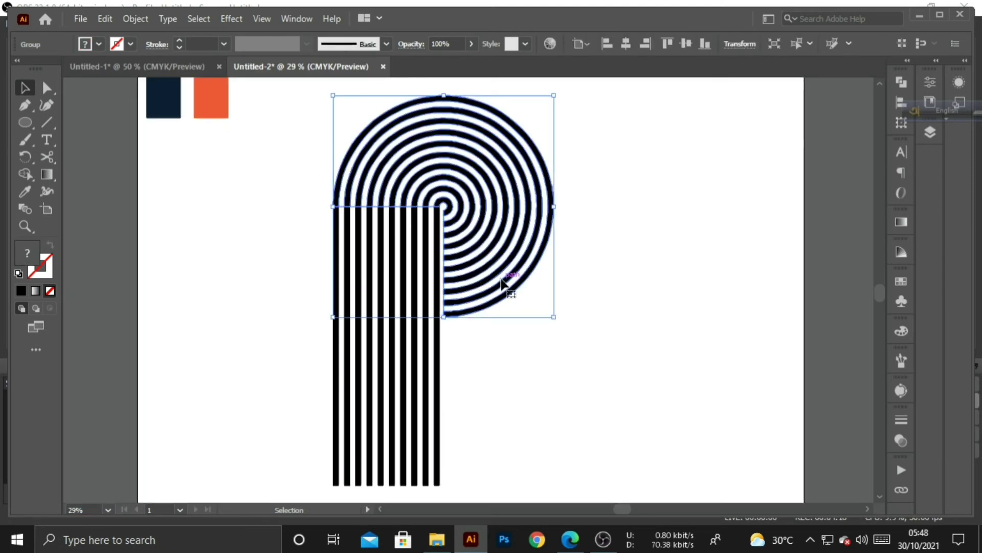
{"action": "right_click", "coordinate": [504, 283]}
{"action": "left_click", "coordinate": [566, 147]}
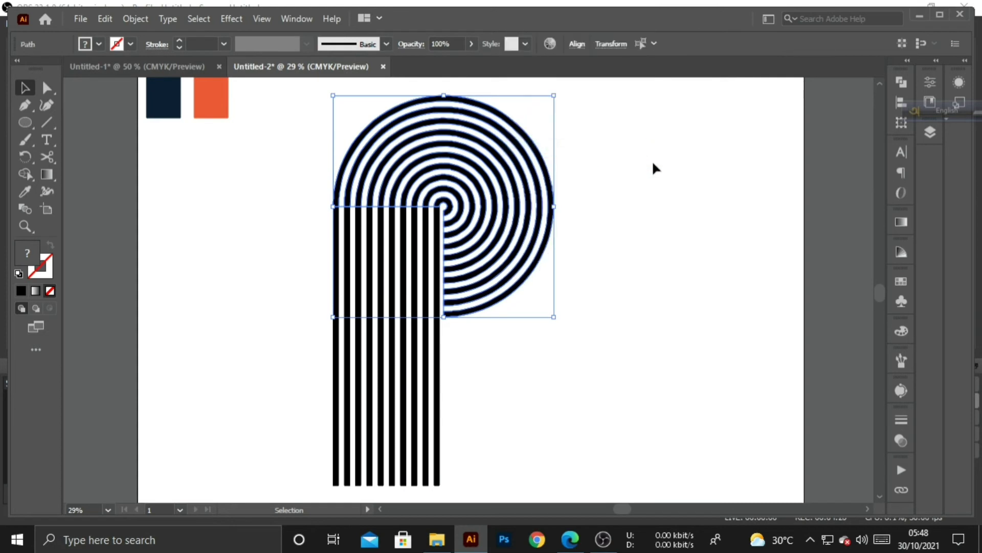
{"action": "left_click", "coordinate": [654, 169]}
{"action": "left_click", "coordinate": [450, 206]}
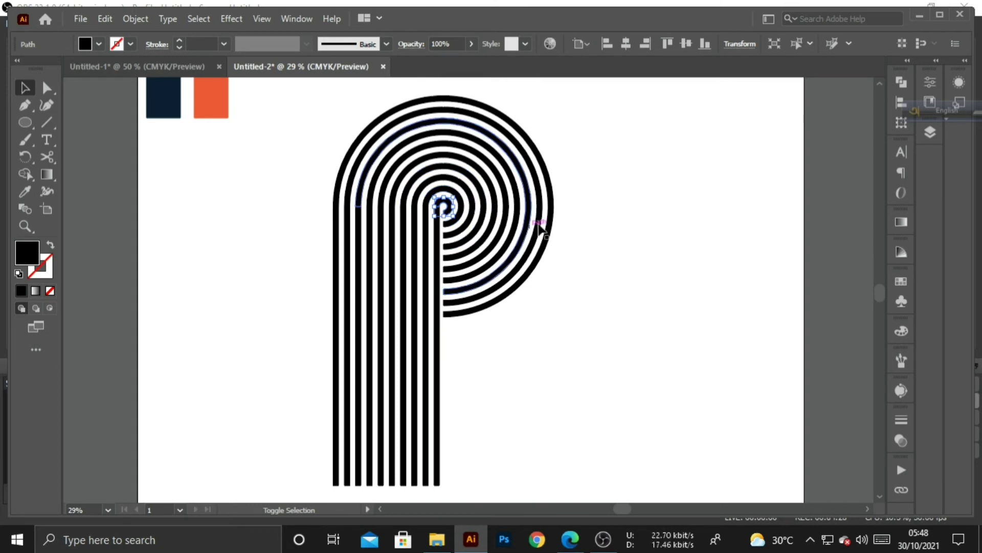
{"action": "left_click", "coordinate": [587, 217]}
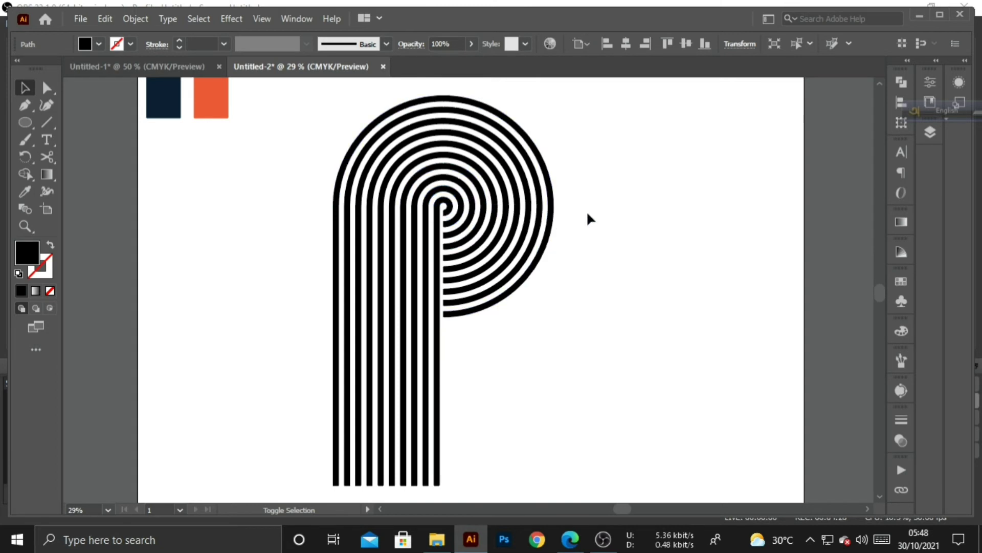
Ungroup the vertical stem of the P into separate stripes
{"action": "left_click", "coordinate": [338, 302]}
{"action": "right_click", "coordinate": [355, 313]}
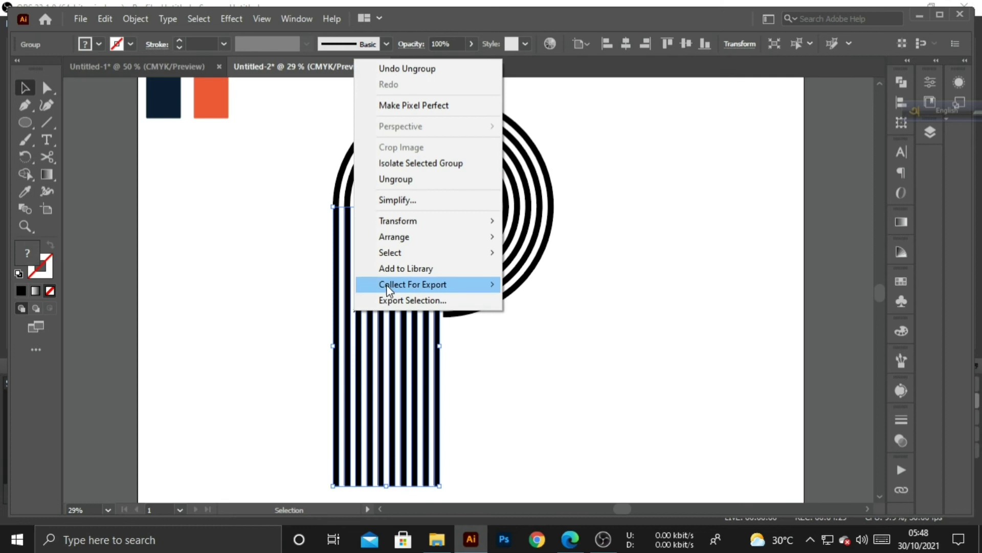
{"action": "left_click", "coordinate": [413, 184]}
{"action": "left_click", "coordinate": [277, 259]}
Select every stem stripe and arc band of the P together and fill them with the orange sampled from the colour swatch
{"action": "left_click", "coordinate": [344, 335]}
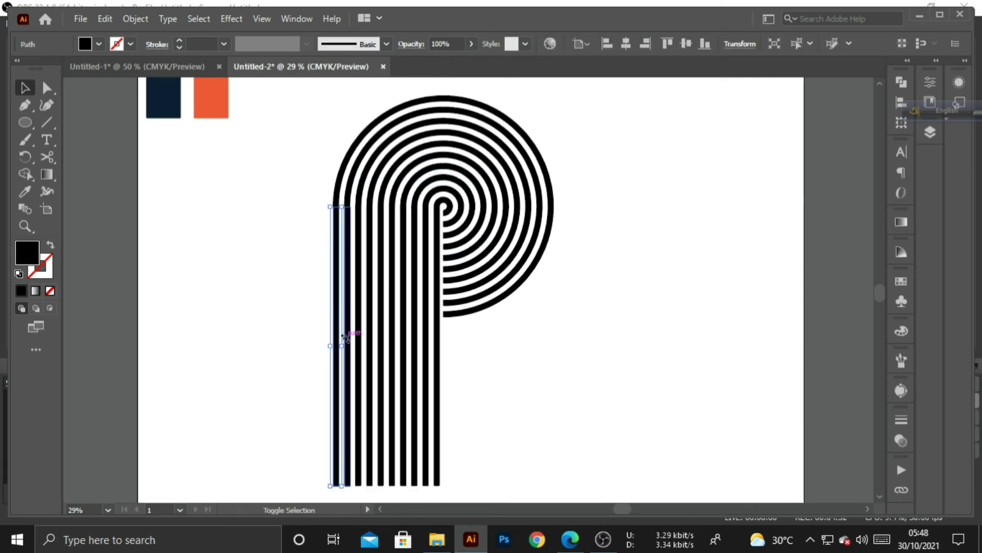
{"action": "left_click", "coordinate": [350, 321], "text": "shift"}
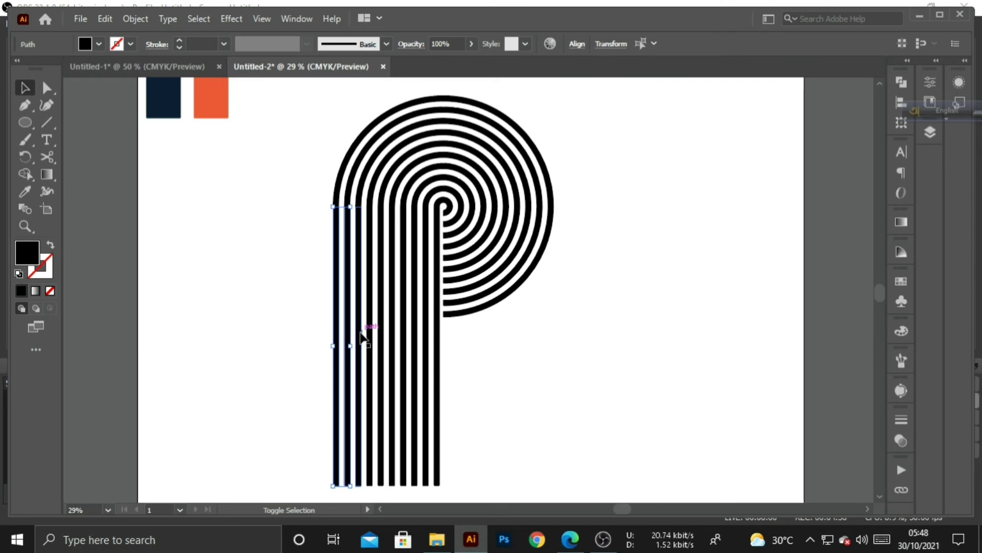
{"action": "left_click", "coordinate": [362, 339], "text": "shift"}
{"action": "left_click", "coordinate": [379, 344], "text": "shift"}
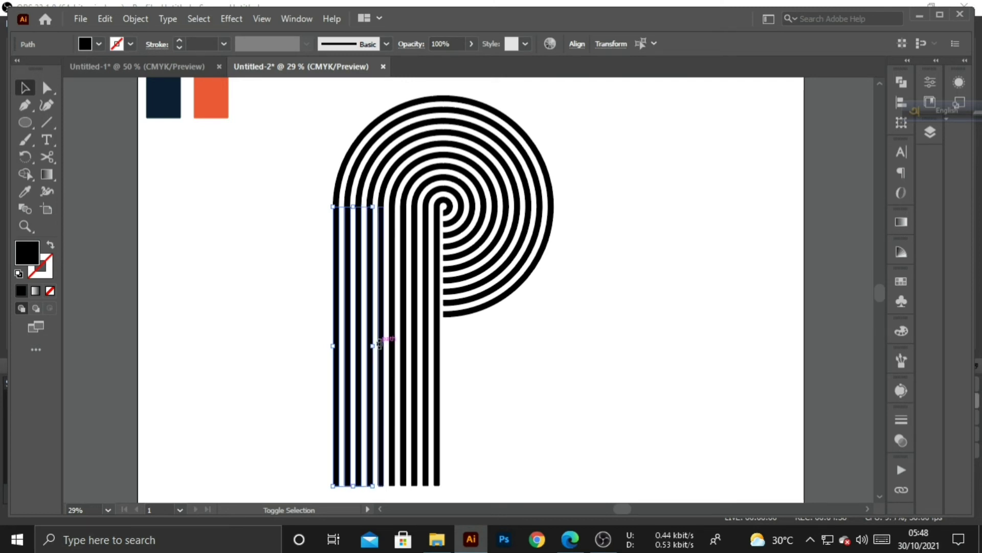
{"action": "left_click", "coordinate": [383, 347], "text": "shift"}
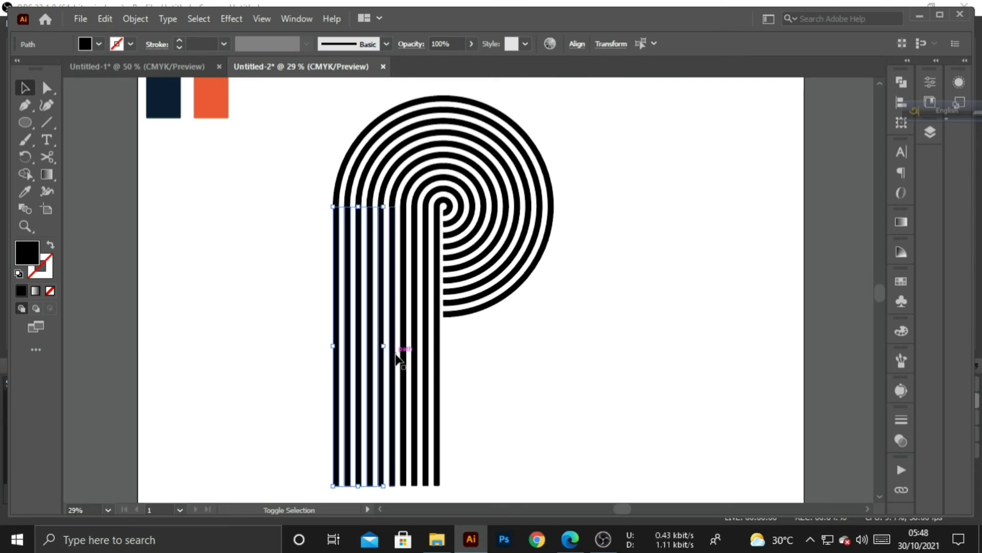
{"action": "left_click", "coordinate": [396, 354], "text": "shift"}
{"action": "left_click", "coordinate": [405, 360], "text": "shift"}
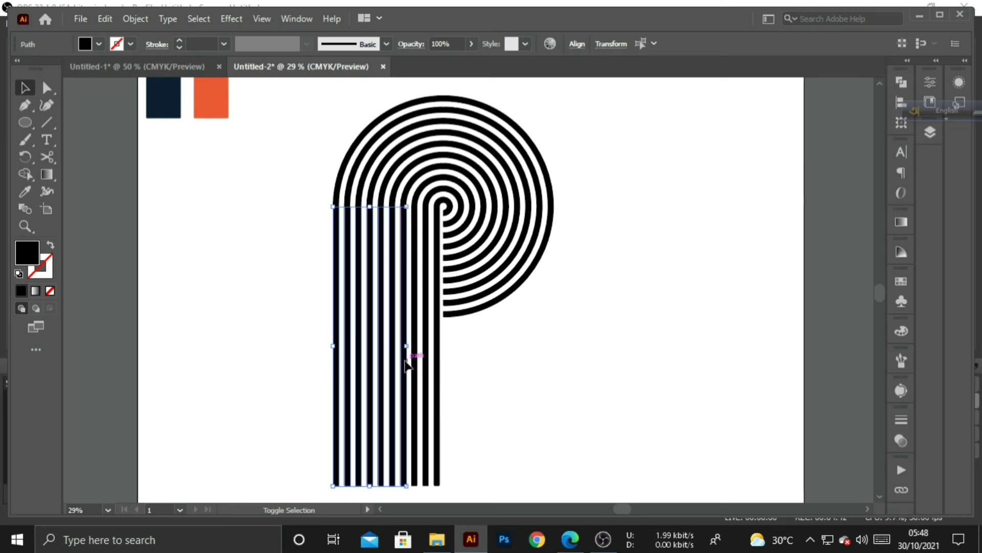
{"action": "left_click", "coordinate": [413, 365], "text": "shift"}
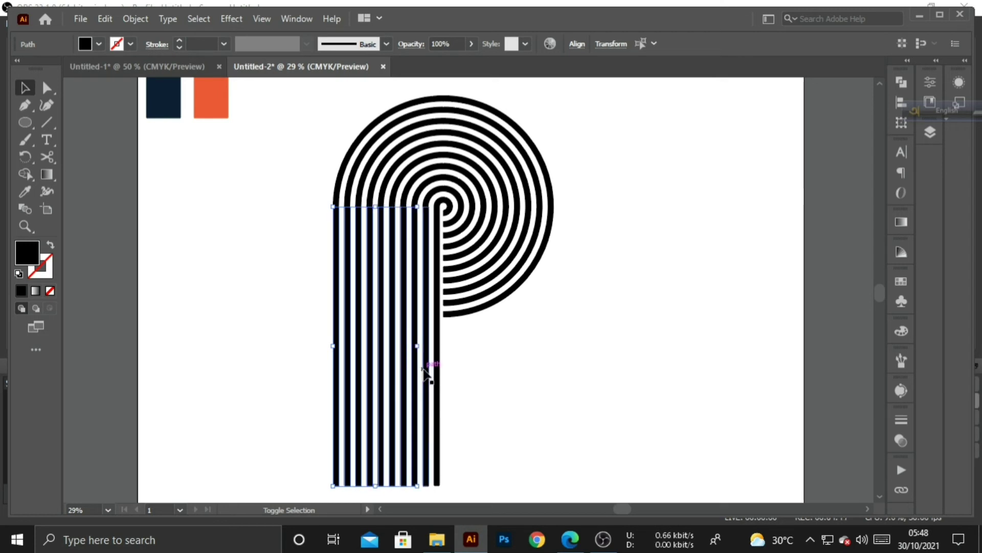
{"action": "left_click", "coordinate": [433, 376], "text": "shift"}
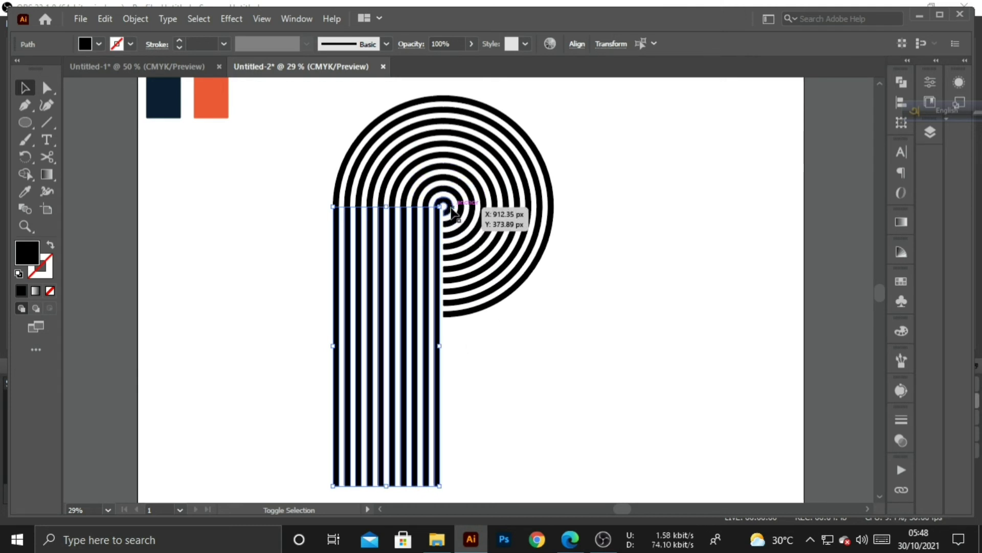
{"action": "left_click_drag", "start_coordinate": [450, 207], "coordinate": [497, 257]}
{"action": "left_click", "coordinate": [498, 257], "text": "shift"}
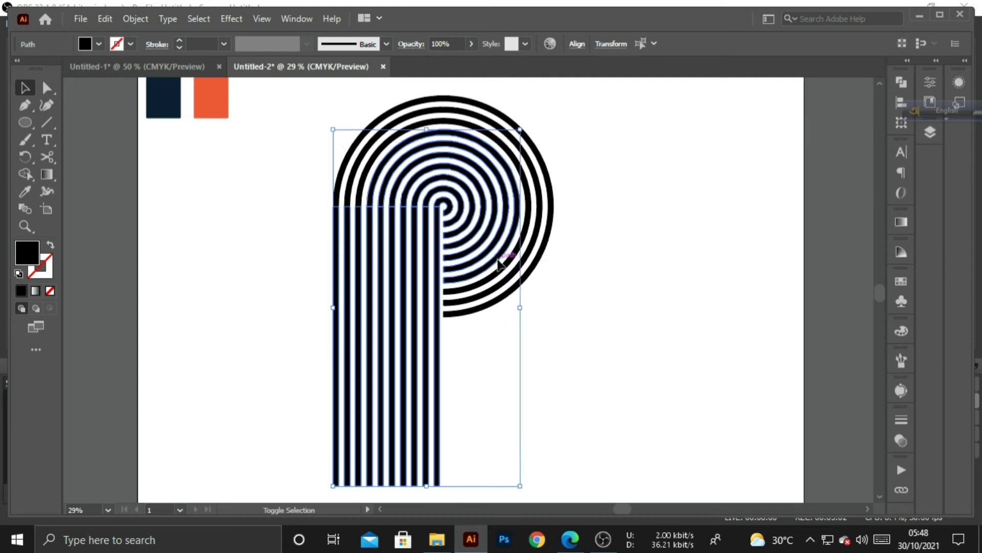
{"action": "left_click", "coordinate": [501, 265], "text": "shift"}
{"action": "left_click", "coordinate": [509, 280], "text": "shift"}
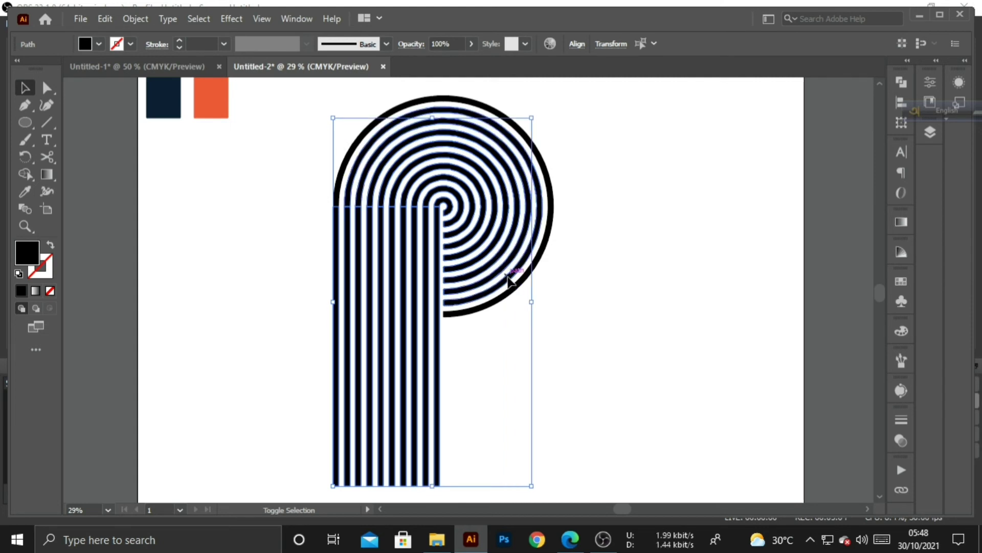
{"action": "left_click", "coordinate": [511, 284], "text": "shift"}
{"action": "left_click", "coordinate": [515, 288], "text": "shift"}
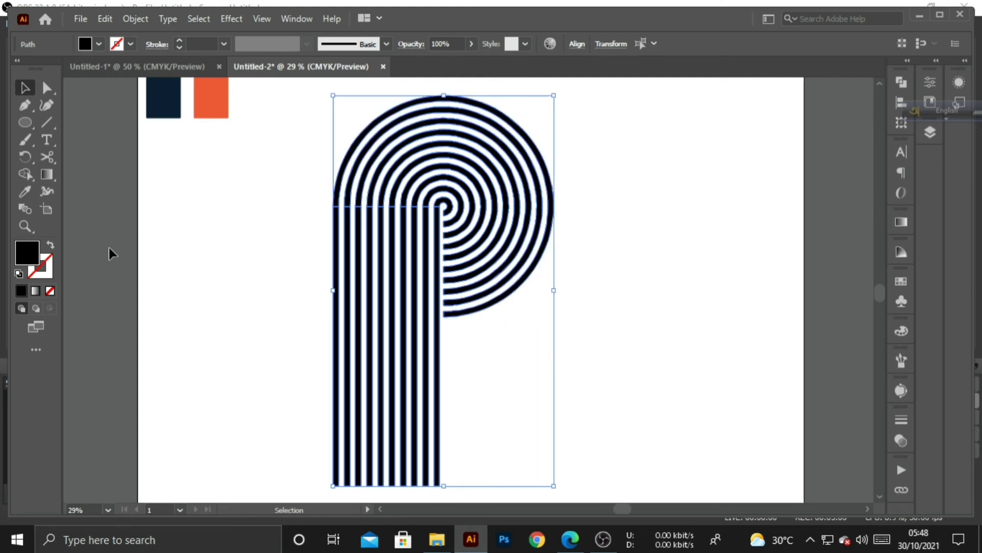
{"action": "left_click", "coordinate": [26, 192]}
{"action": "left_click", "coordinate": [219, 97]}
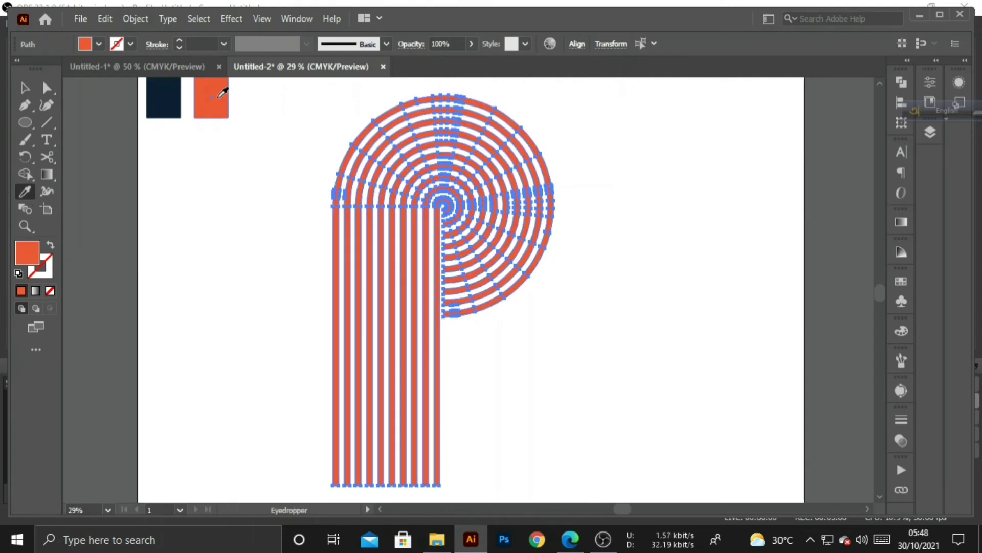
{"action": "left_click", "coordinate": [25, 88]}
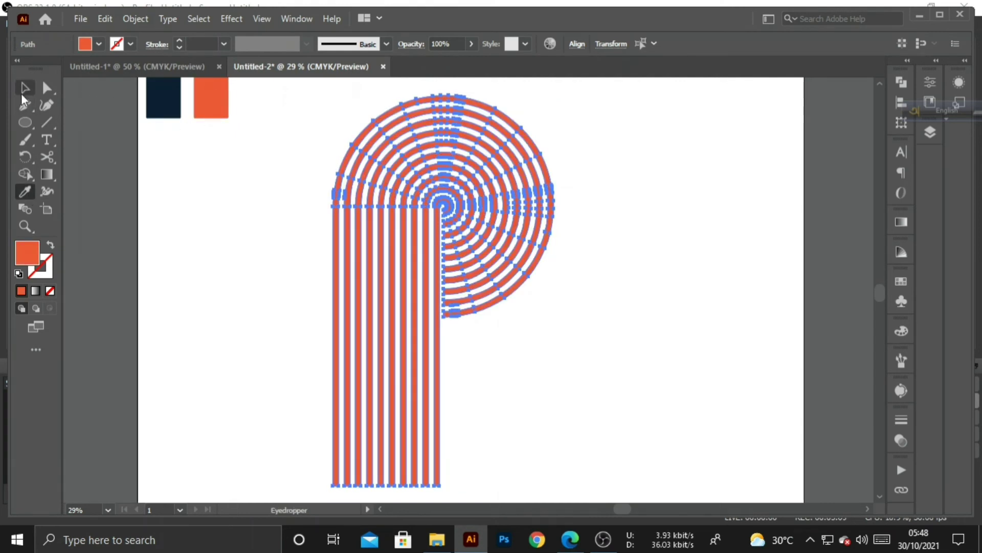
{"action": "left_click", "coordinate": [216, 211]}
Move the navy and orange colour swatches off the artboard, beyond its upper-left corner
{"action": "key", "text": "ctrl+minus"}
{"action": "key", "text": "ctrl+minus"}
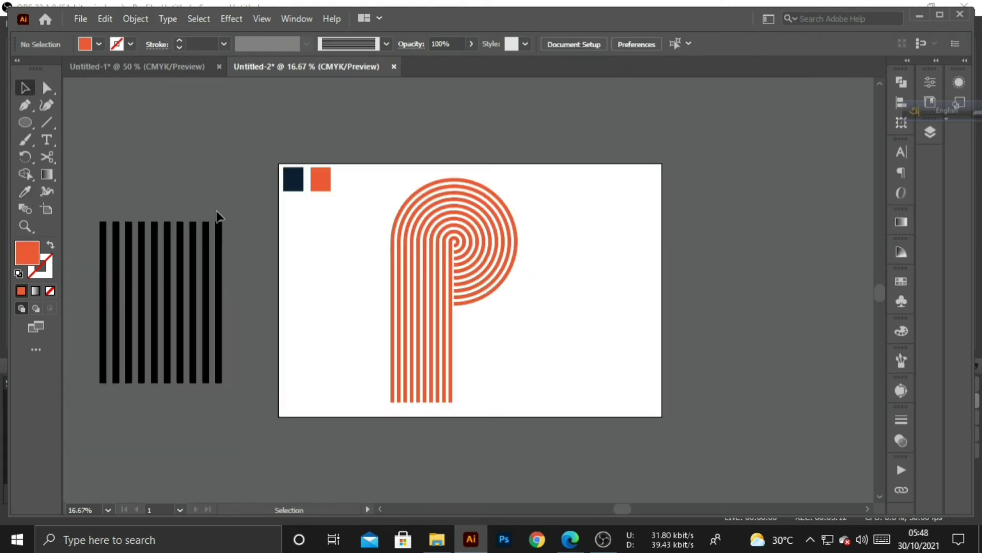
{"action": "left_click_drag", "start_coordinate": [262, 143], "coordinate": [242, 136]}
{"action": "left_click", "coordinate": [268, 160]}
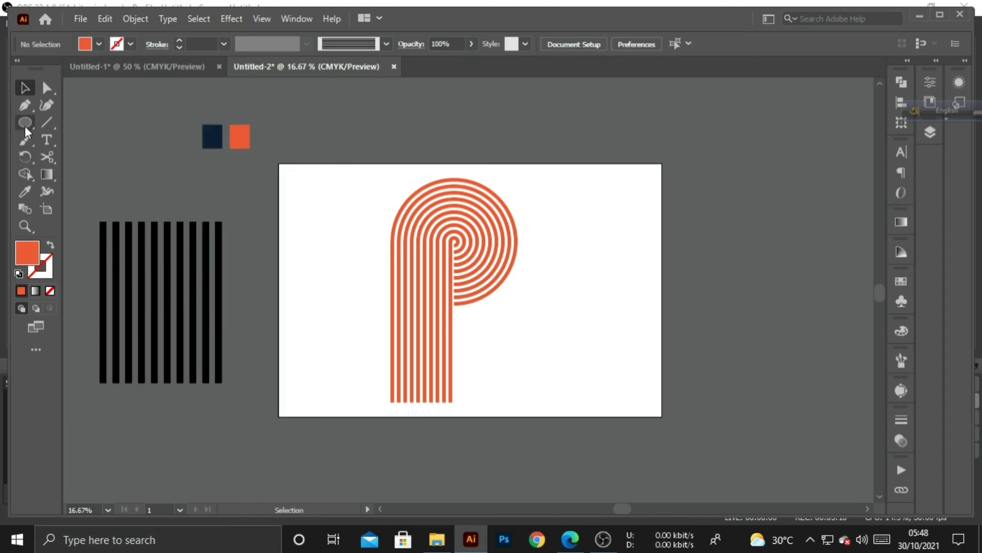
Draw a rectangle covering the whole artboard and fill it with the dark navy sampled from the colour swatch
{"action": "left_click_drag", "start_coordinate": [25, 129], "coordinate": [46, 132]}
{"action": "left_click", "coordinate": [60, 123]}
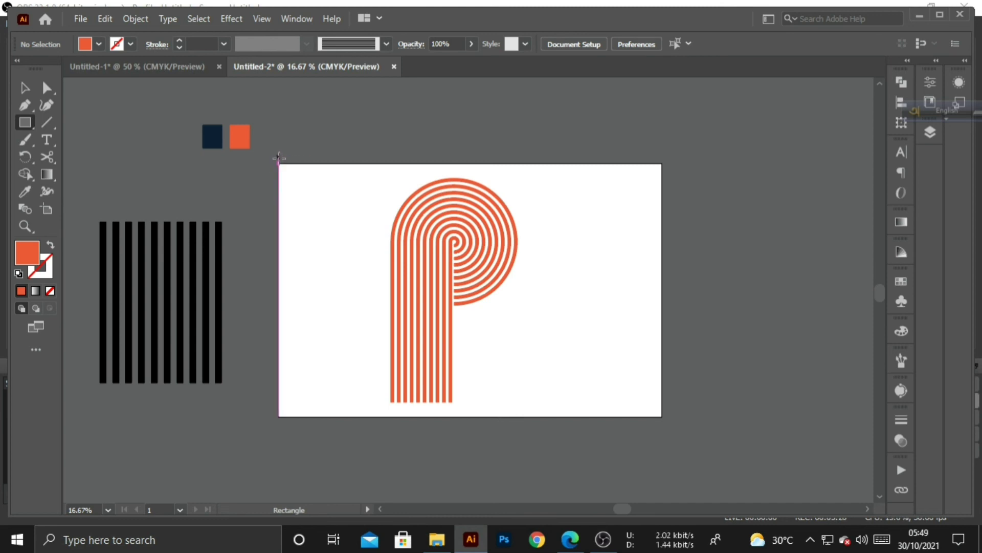
{"action": "mouse_move", "coordinate": [279, 163]}
{"action": "left_mouse_down"}
{"action": "mouse_move", "coordinate": [486, 317]}
{"action": "mouse_move", "coordinate": [610, 377]}
{"action": "mouse_move", "coordinate": [662, 417]}
{"action": "left_mouse_up"}
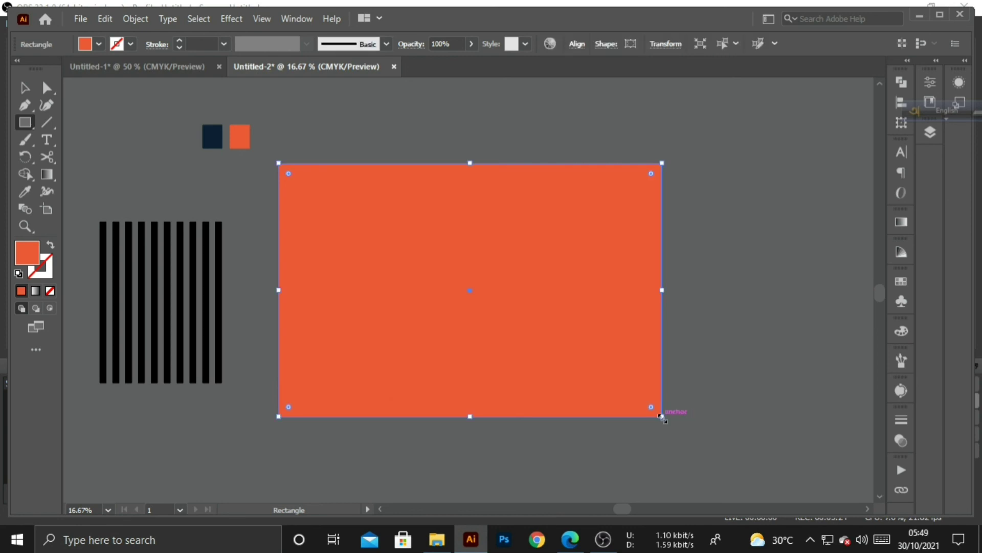
{"action": "left_click", "coordinate": [26, 89]}
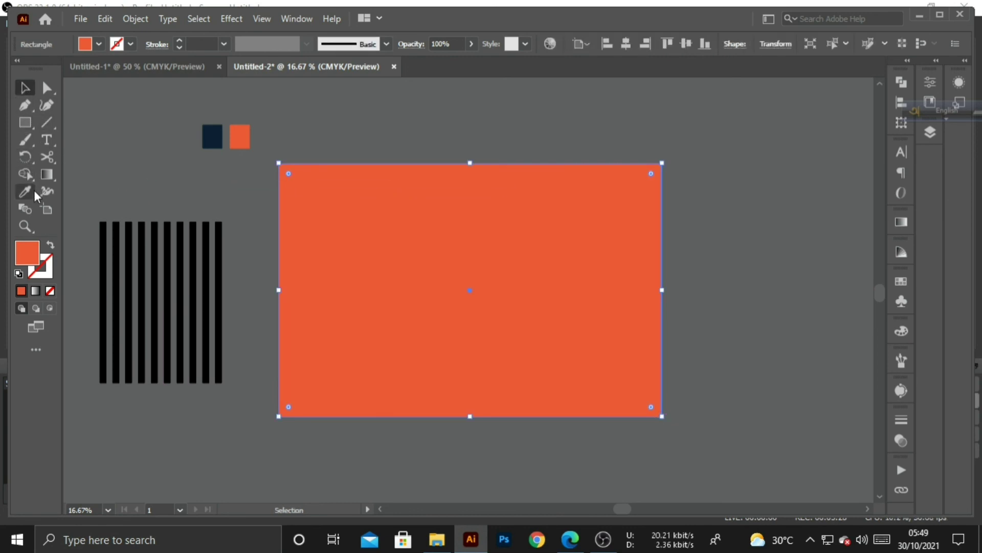
{"action": "left_click", "coordinate": [25, 191]}
{"action": "left_click", "coordinate": [212, 137]}
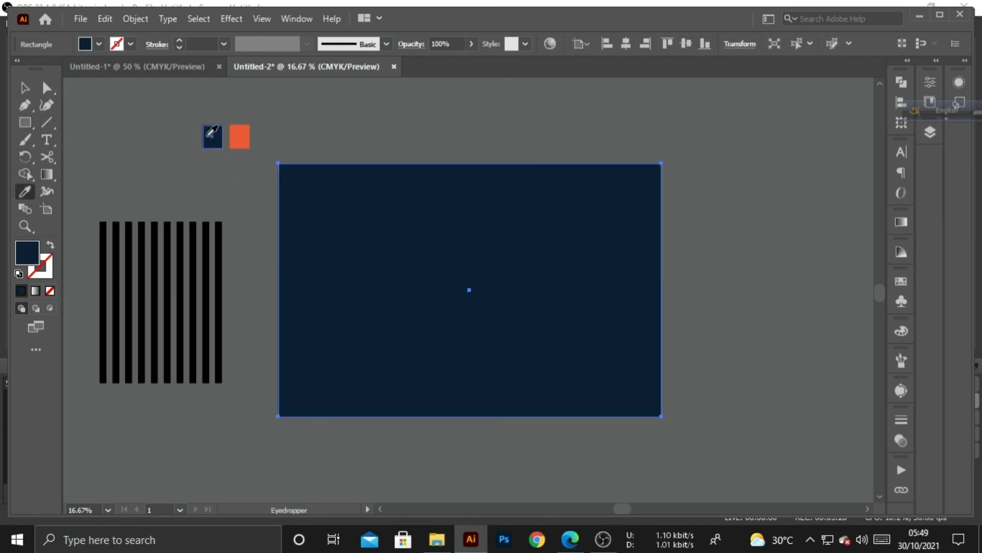
{"action": "left_click", "coordinate": [25, 87]}
Send the navy rectangle to the back behind the P and lock it as the background
{"action": "right_click", "coordinate": [348, 189]}
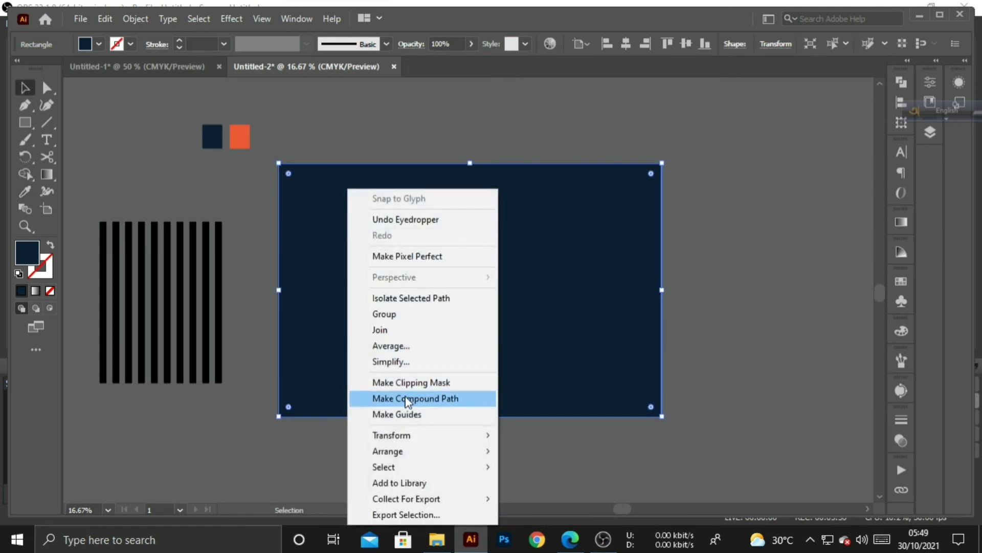
{"action": "mouse_move", "coordinate": [435, 451]}
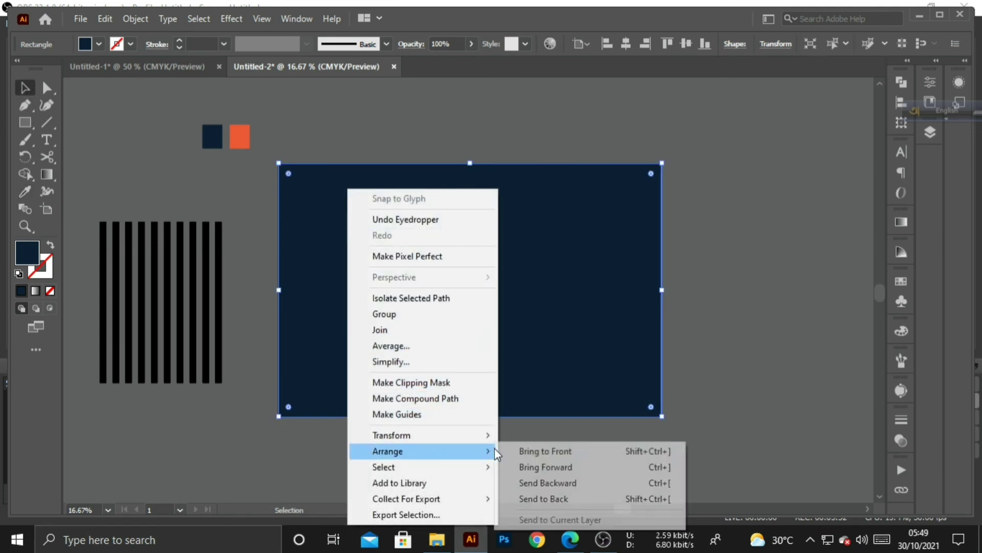
{"action": "left_click", "coordinate": [540, 499]}
{"action": "left_click", "coordinate": [759, 322]}
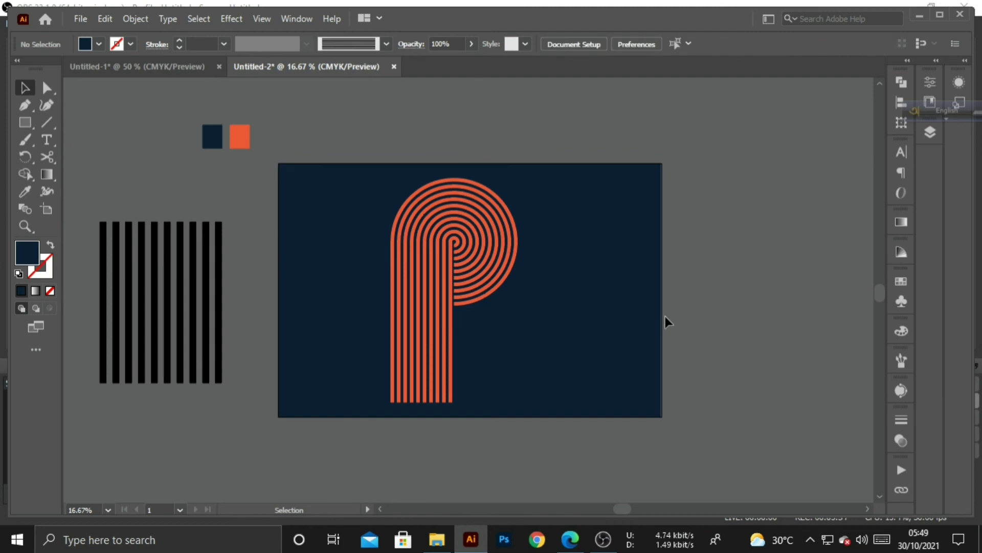
{"action": "left_click", "coordinate": [593, 283]}
{"action": "key", "text": "a"}
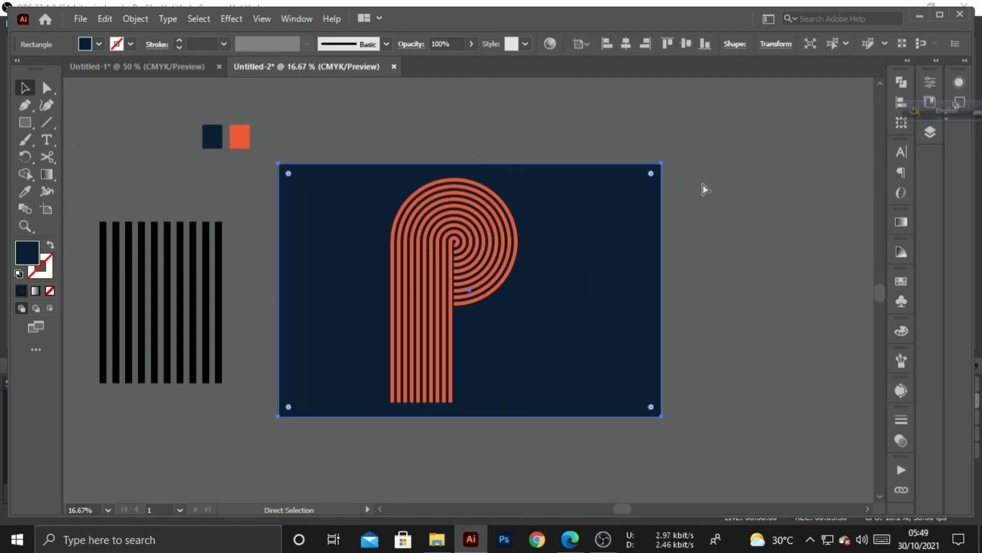
{"action": "left_click", "coordinate": [766, 247]}
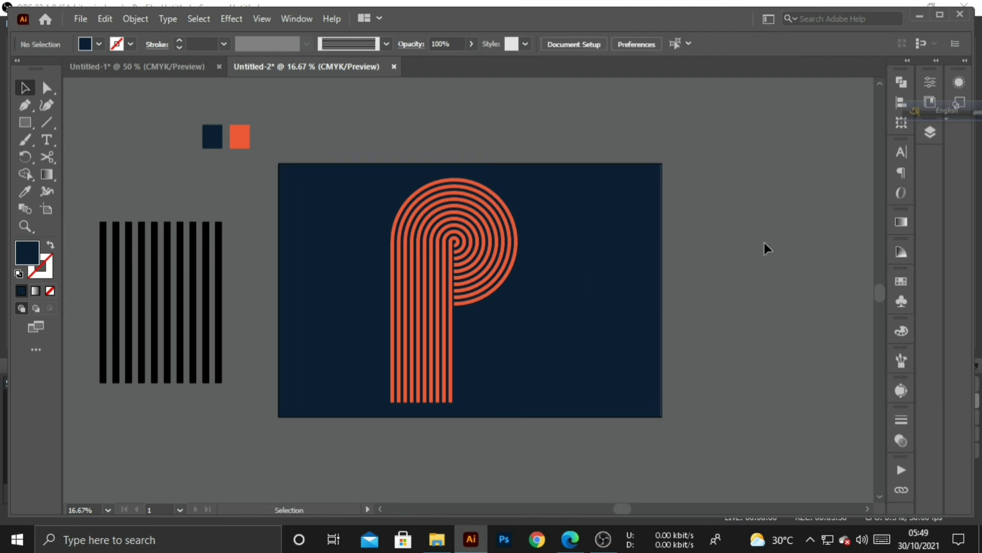
Select all the orange stripes of the P over the navy background and group them
{"action": "key", "text": "ctrl+="}
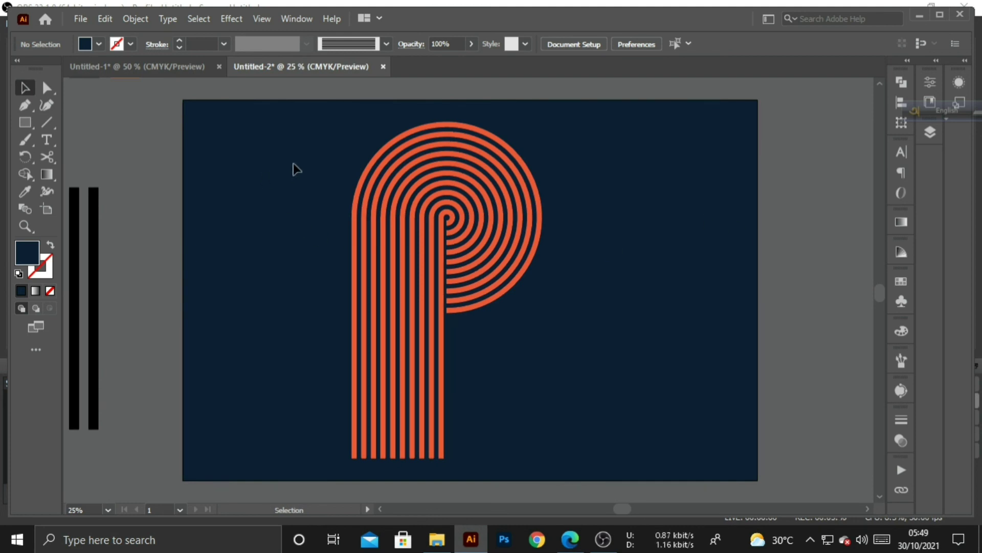
{"action": "left_click_drag", "start_coordinate": [313, 165], "coordinate": [449, 315]}
{"action": "key", "text": "a"}
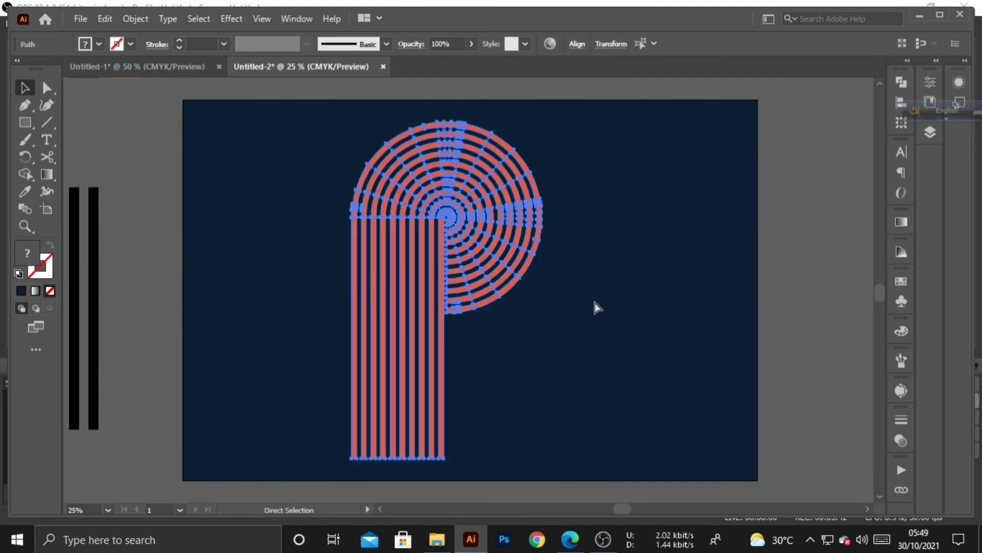
{"action": "key", "text": "v"}
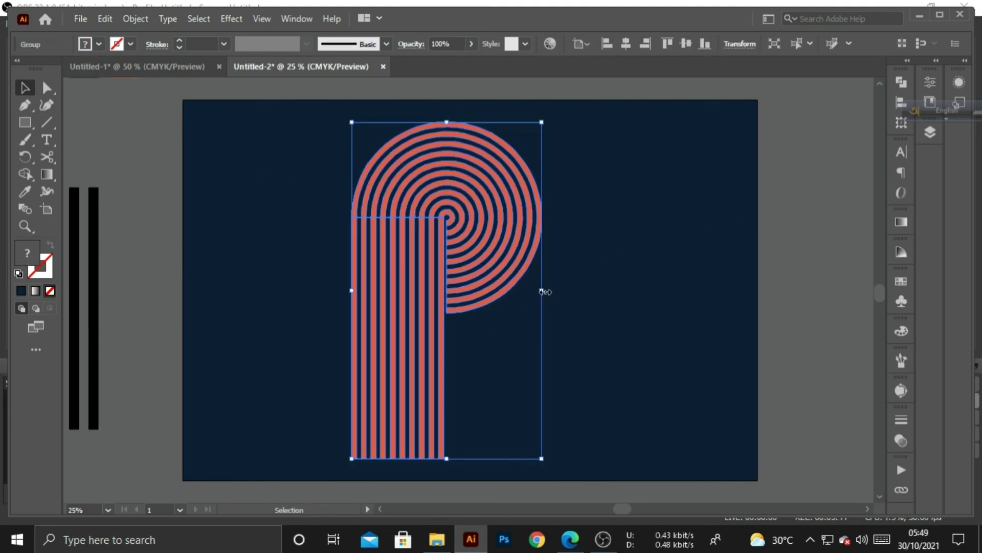
Scale the grouped P down slightly about its centre and centre it horizontally and vertically on the artboard
{"action": "left_click_drag", "start_coordinate": [543, 292], "coordinate": [533, 293]}
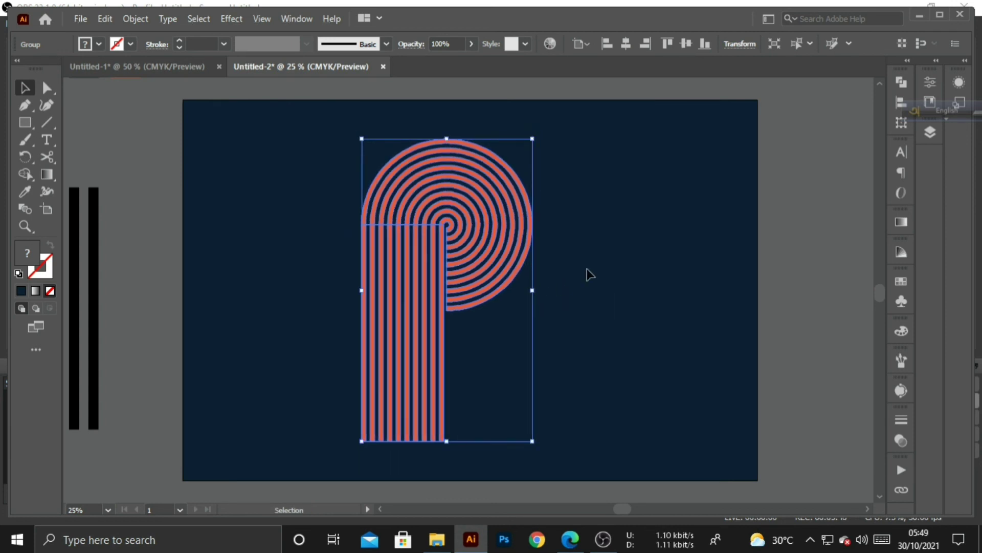
{"action": "left_click", "coordinate": [898, 101]}
{"action": "left_click", "coordinate": [761, 115]}
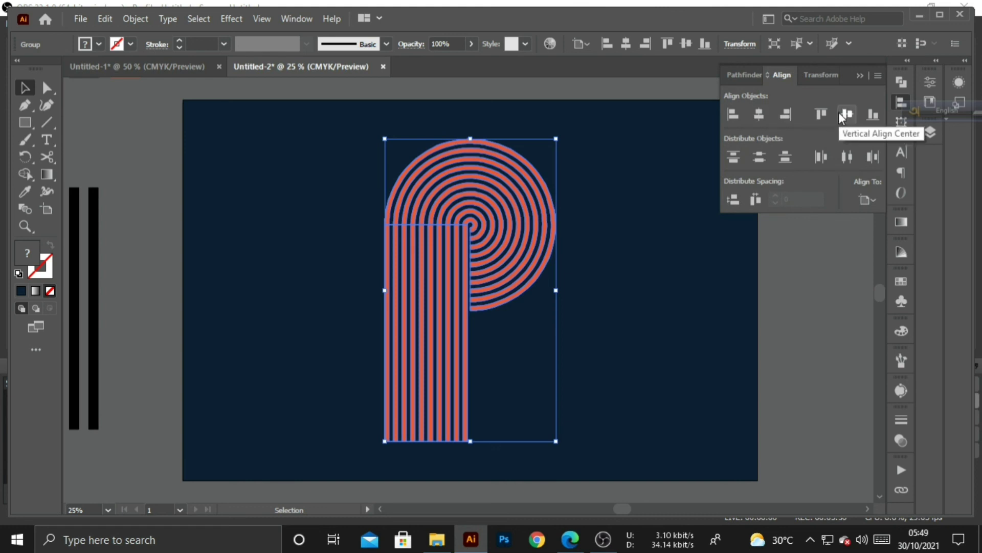
{"action": "left_click", "coordinate": [847, 116]}
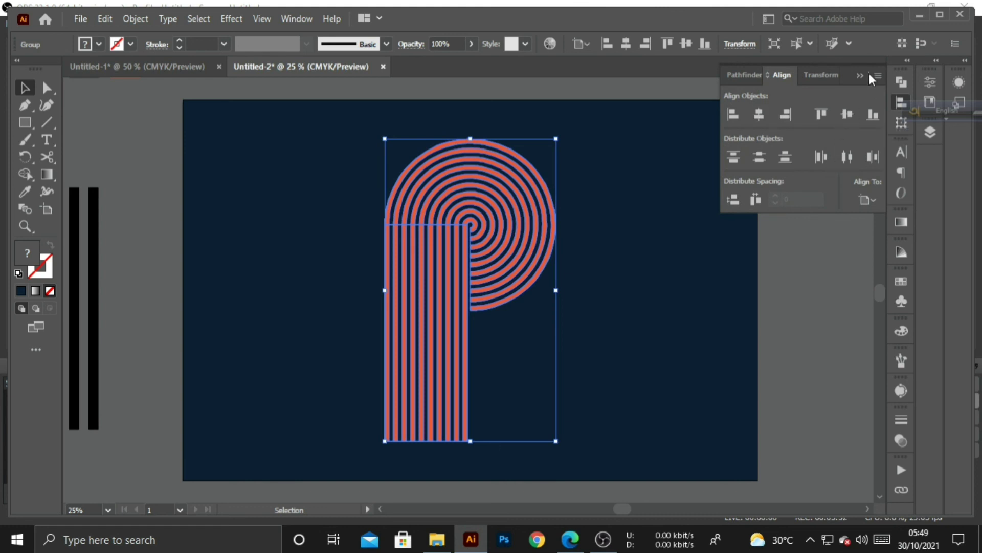
{"action": "left_click", "coordinate": [862, 75]}
{"action": "left_click", "coordinate": [800, 170]}
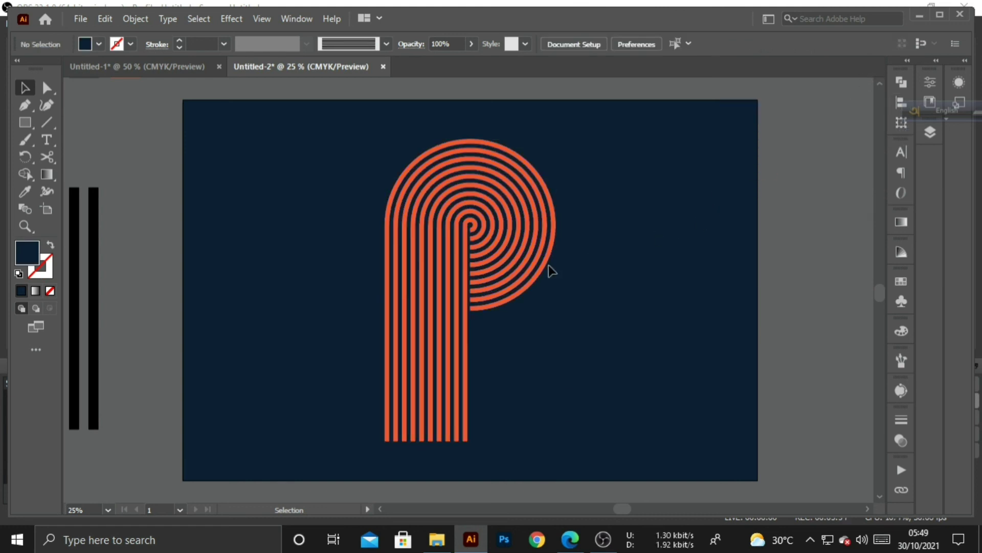
Delete the black stripes and the navy and orange colour swatches lying outside the artboard
{"action": "key", "text": "ctrl+minus"}
{"action": "key", "text": "ctrl+minus"}
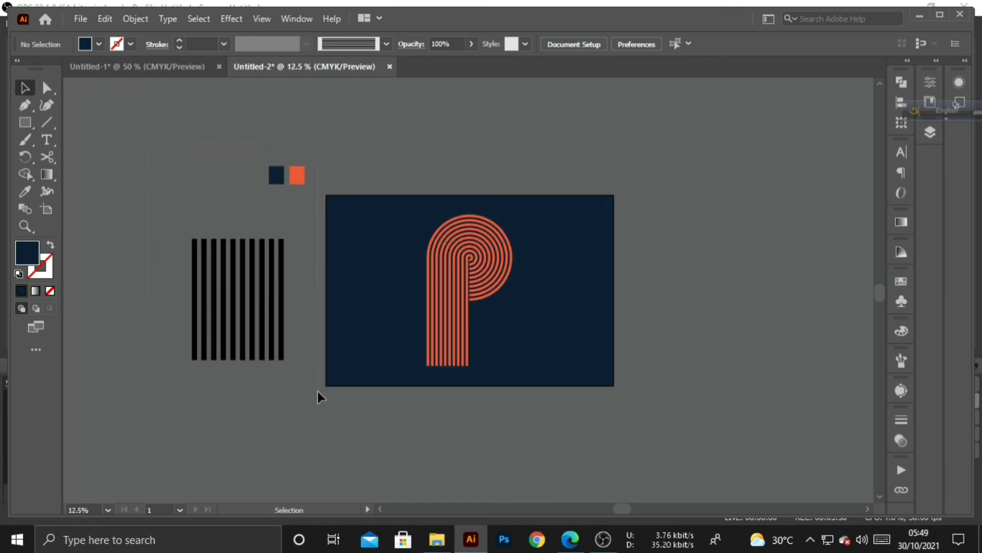
{"action": "left_click_drag", "start_coordinate": [309, 391], "coordinate": [311, 392]}
{"action": "key", "text": "Delete"}
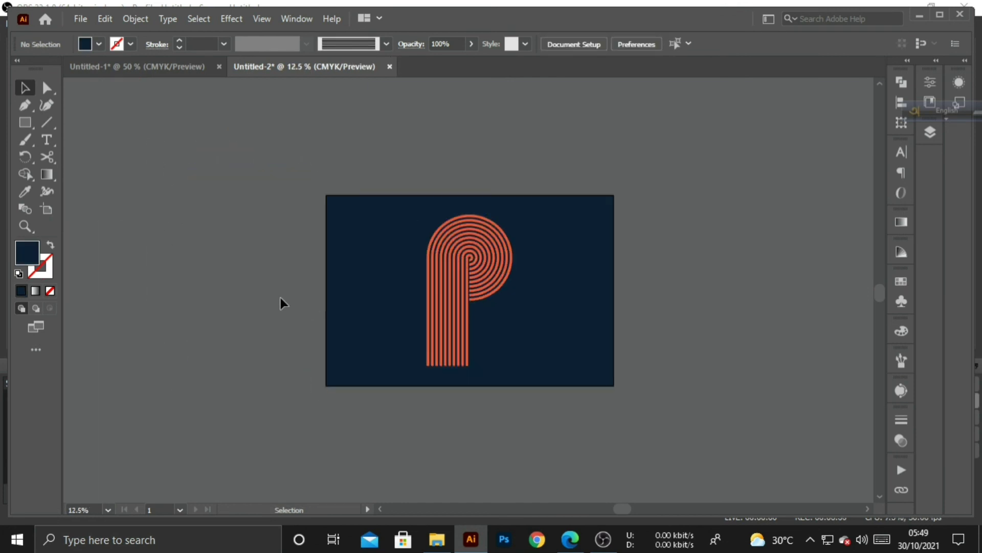
Enlarge the view to 28% to examine the finished striped P on its navy background
{"action": "left_click", "coordinate": [90, 511]}
{"action": "scroll", "coordinate": [91, 511], "scroll_direction": "up", "scroll_amount": 15}
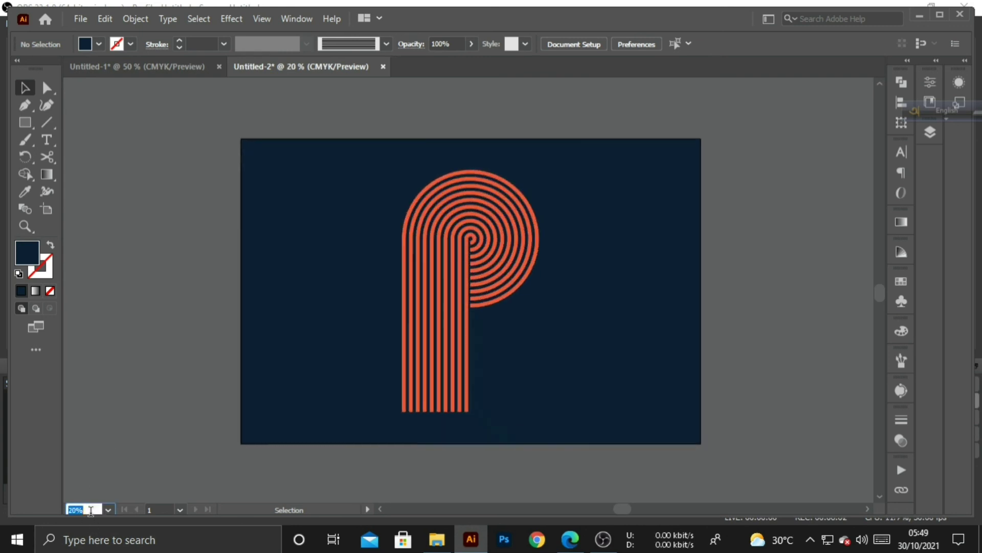
{"action": "scroll", "coordinate": [91, 511], "scroll_direction": "up", "scroll_amount": 1}
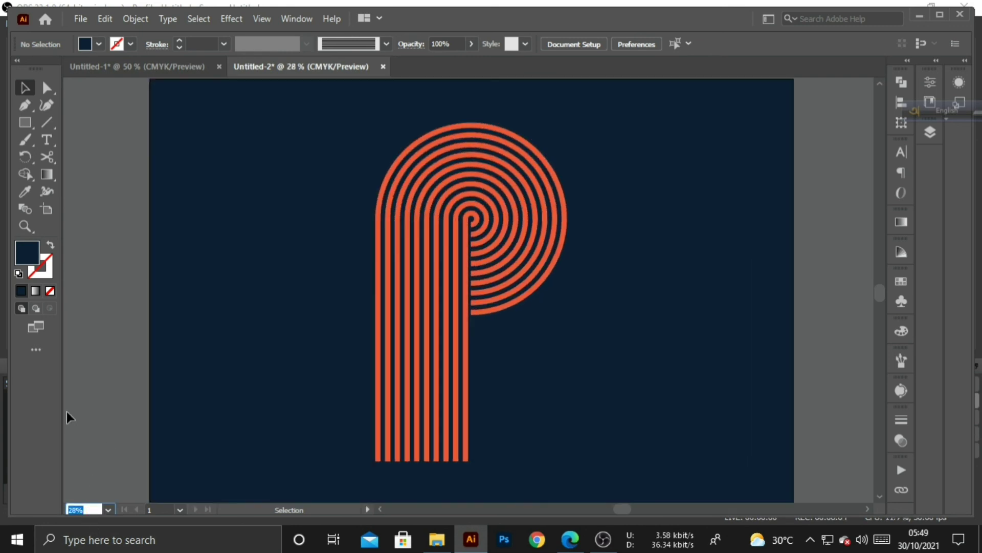
{"action": "left_click", "coordinate": [98, 368]}
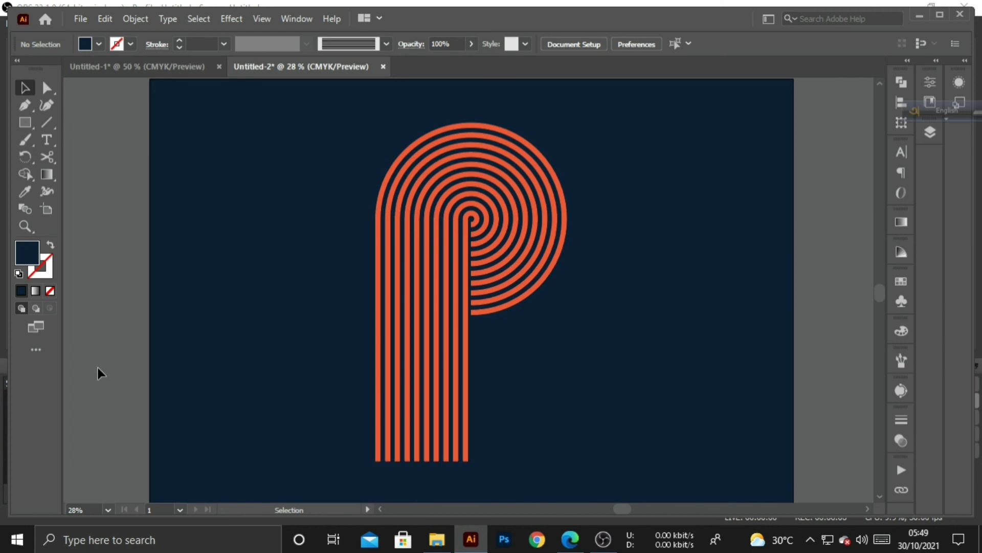